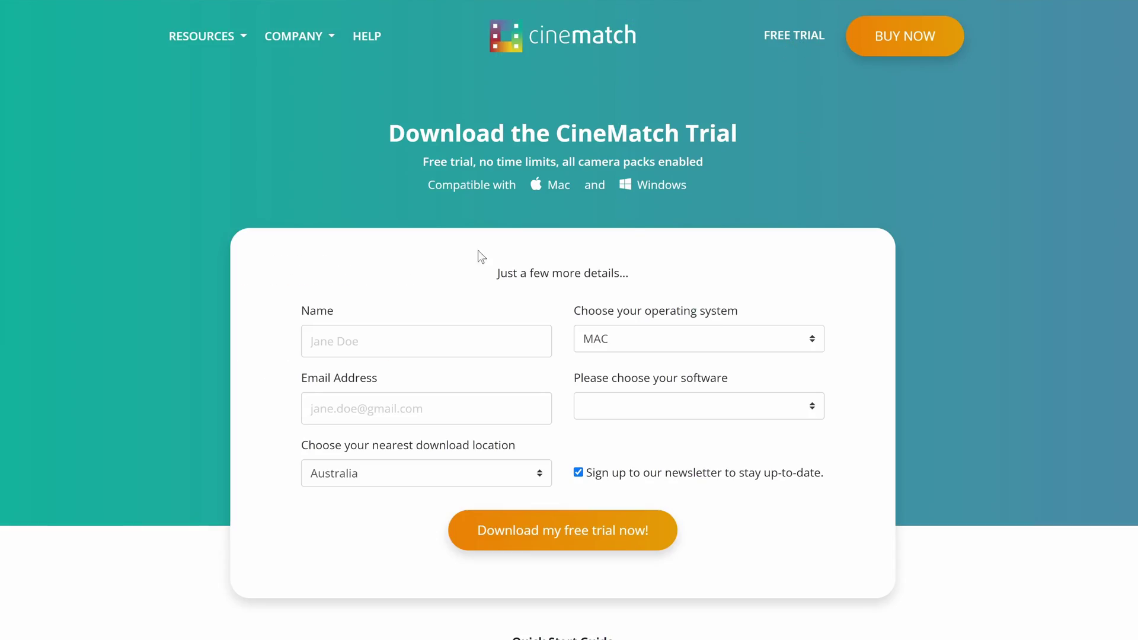
- Set the CineMatch trial form to Windows and DaVinci Resolve and submit the download
click(647, 340)
click(633, 375)
click(621, 400)
click(627, 455)
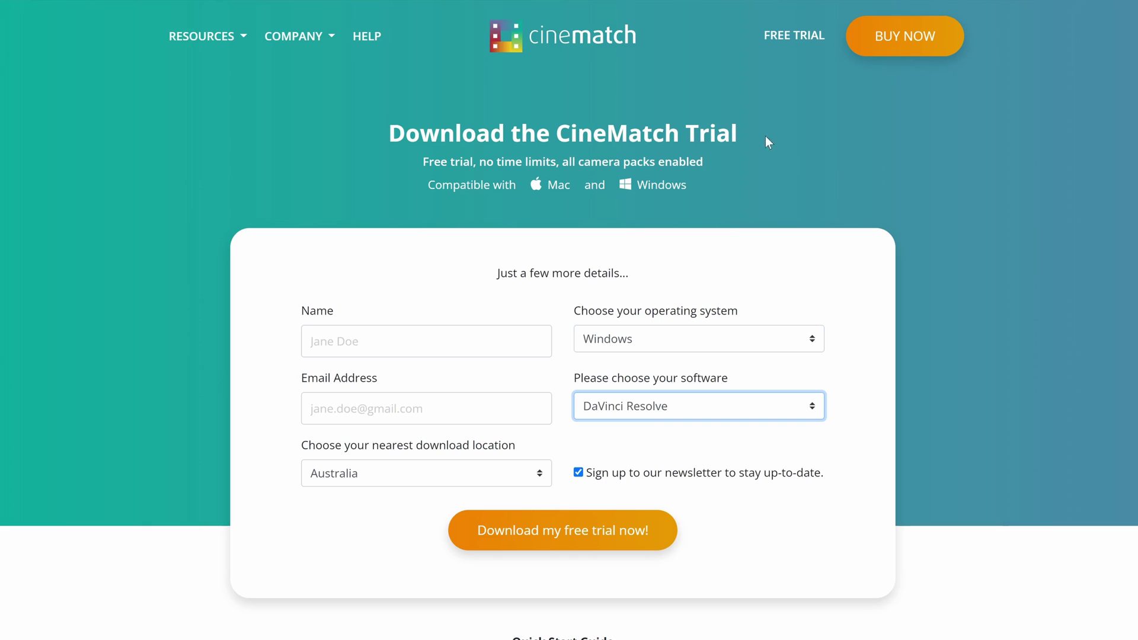
drag(738, 133, 420, 134)
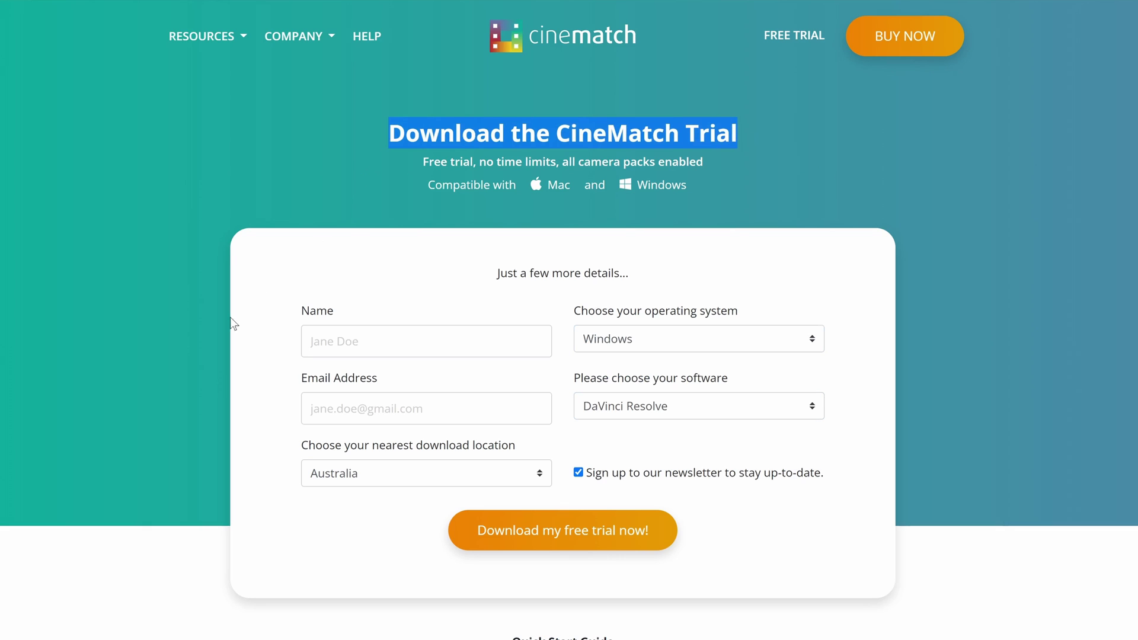
click(549, 531)
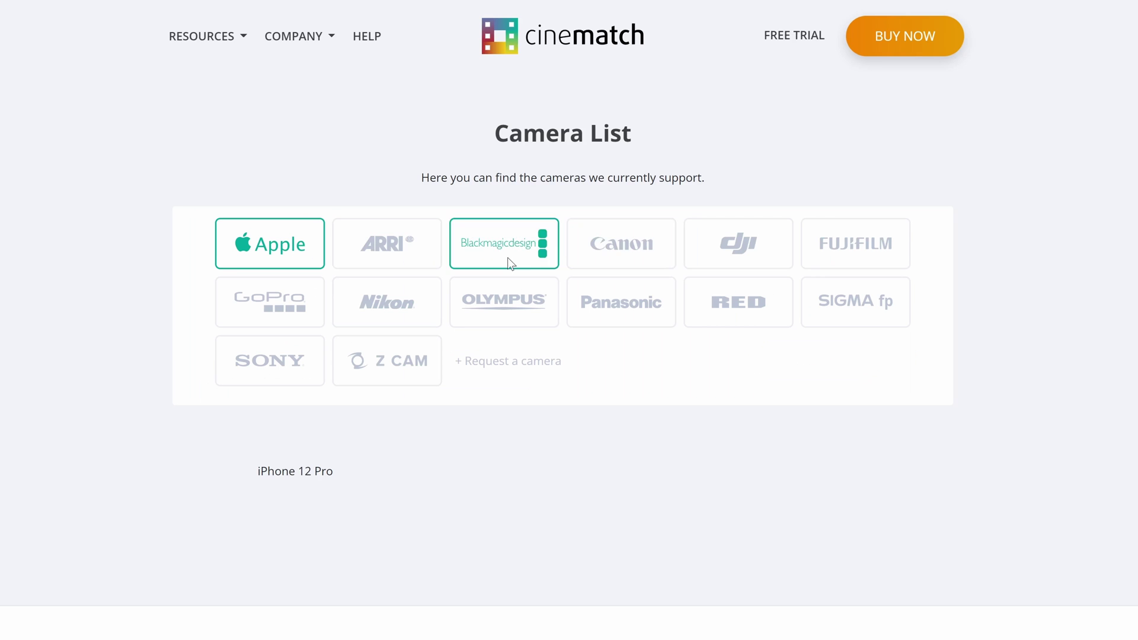
- Check the Camera List for supported Panasonic camera models
scroll(197, 218, down, 4)
scroll(826, 237, up, 2)
click(614, 205)
scroll(907, 213, down, 2)
scroll(1049, 408, up, 4)
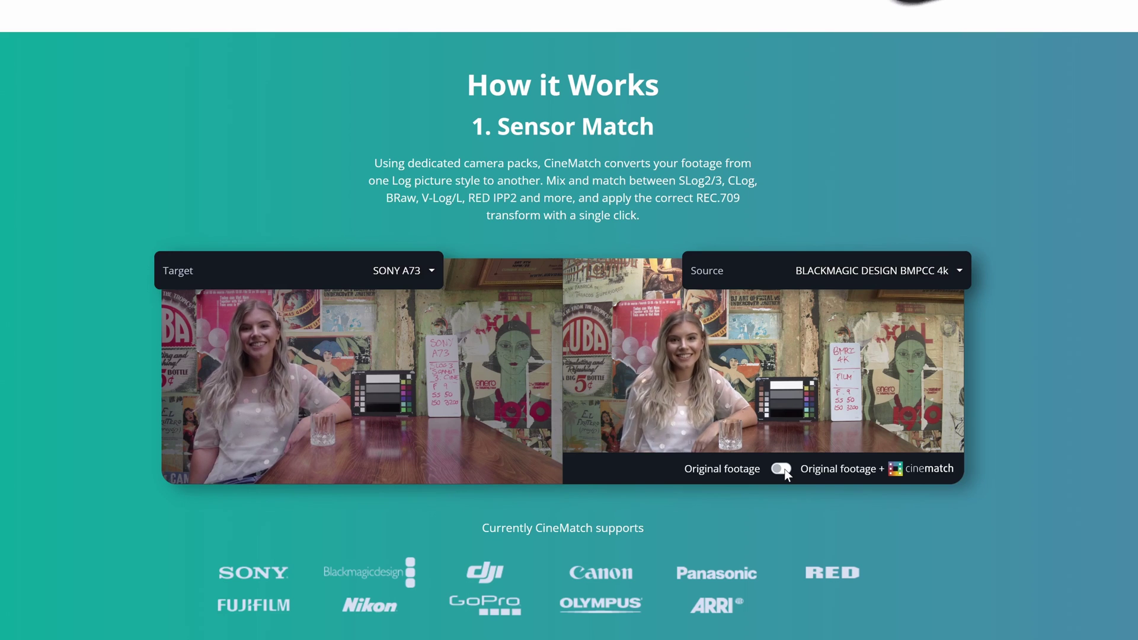
- Turn on CineMatch in the sample footage comparison and review the result
click(783, 469)
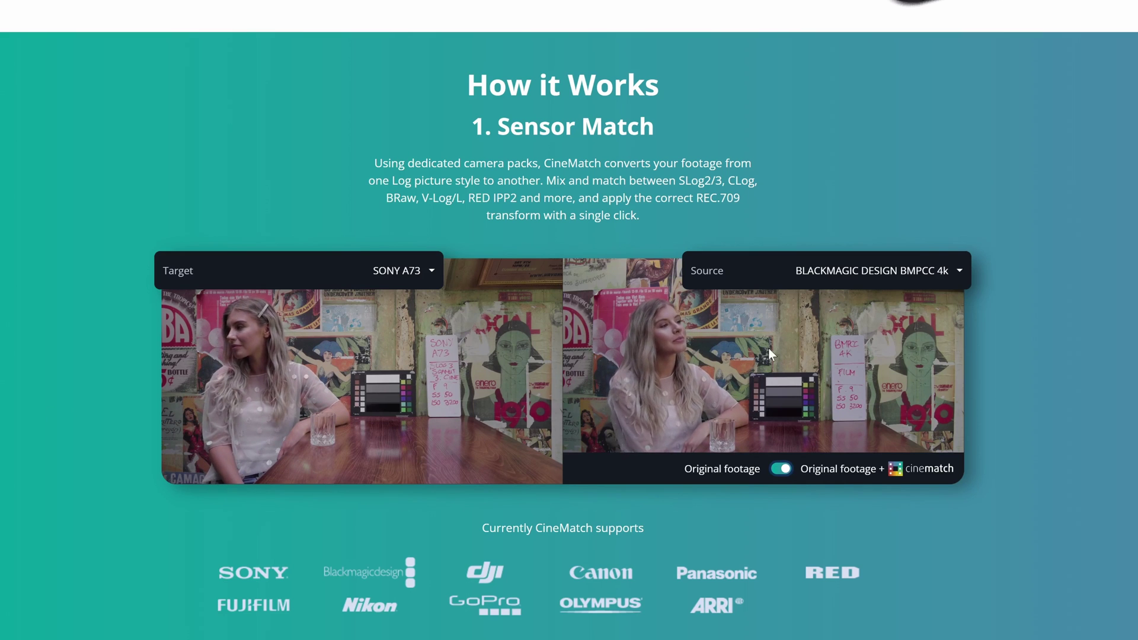
scroll(794, 344, down, 10)
scroll(1017, 248, up, 1)
scroll(1019, 244, up, 1)
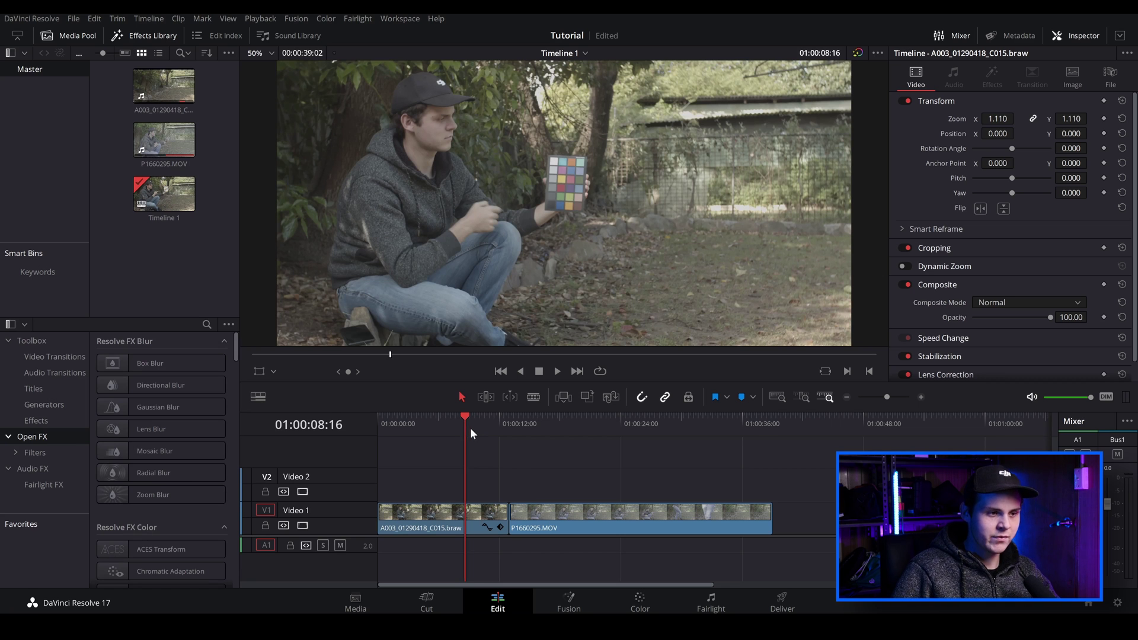
- Scrub the BRAW clip and show its Inspector Effects settings
mouse_move(471, 428)
mouse_down()
mouse_move(490, 423)
mouse_move(471, 426)
mouse_up()
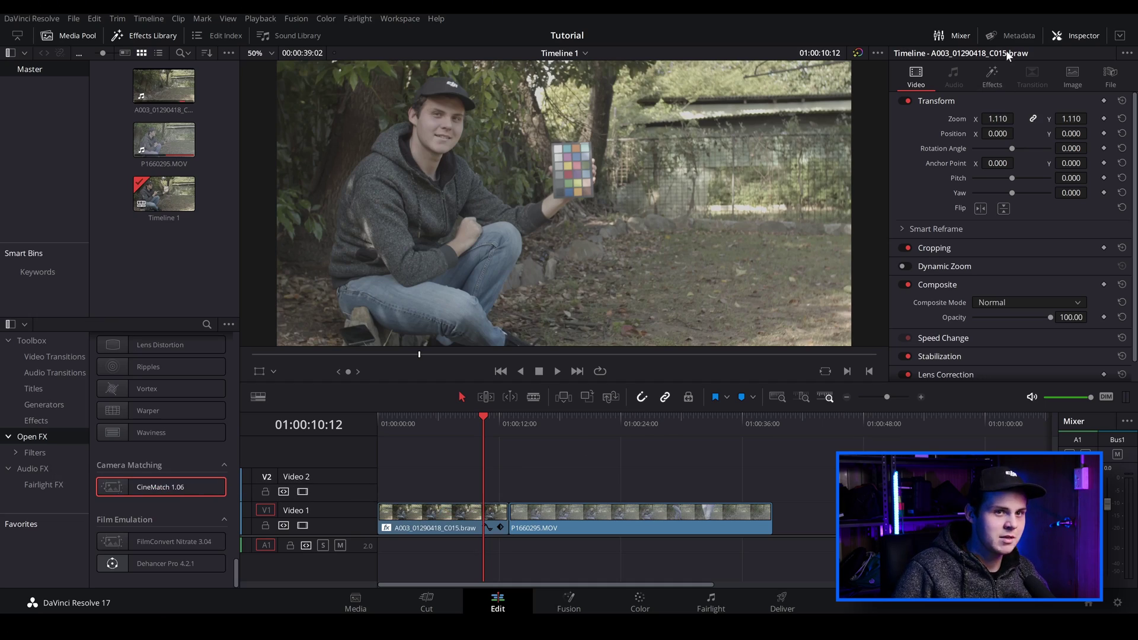
click(993, 86)
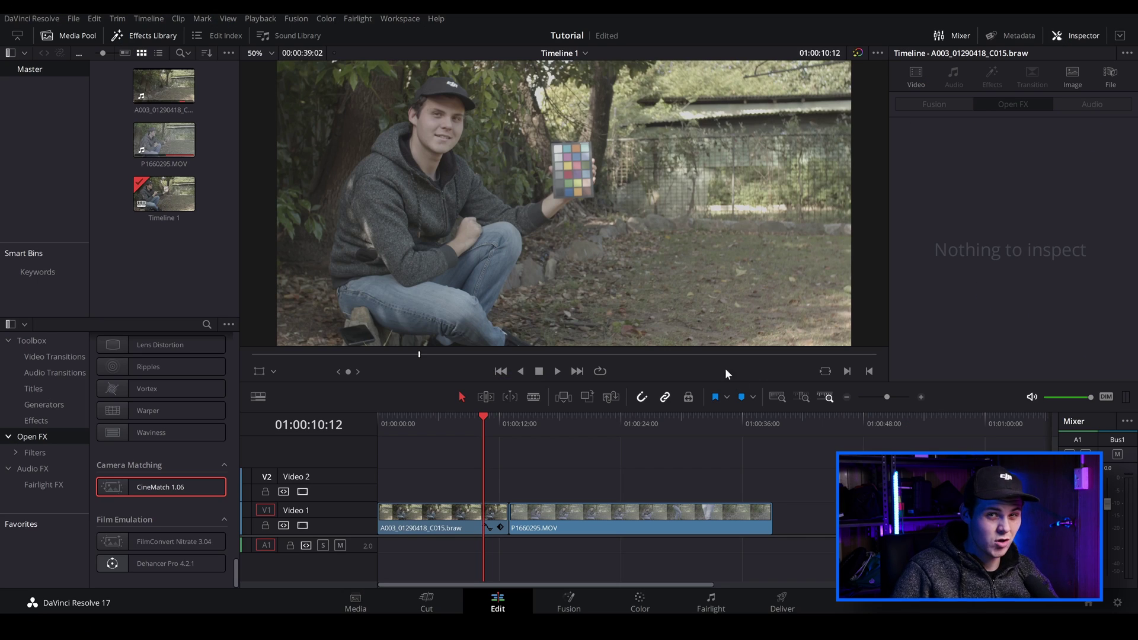
- On the Color page, drop CineMatch 1.06 onto node 01 and preview a few frames
click(639, 605)
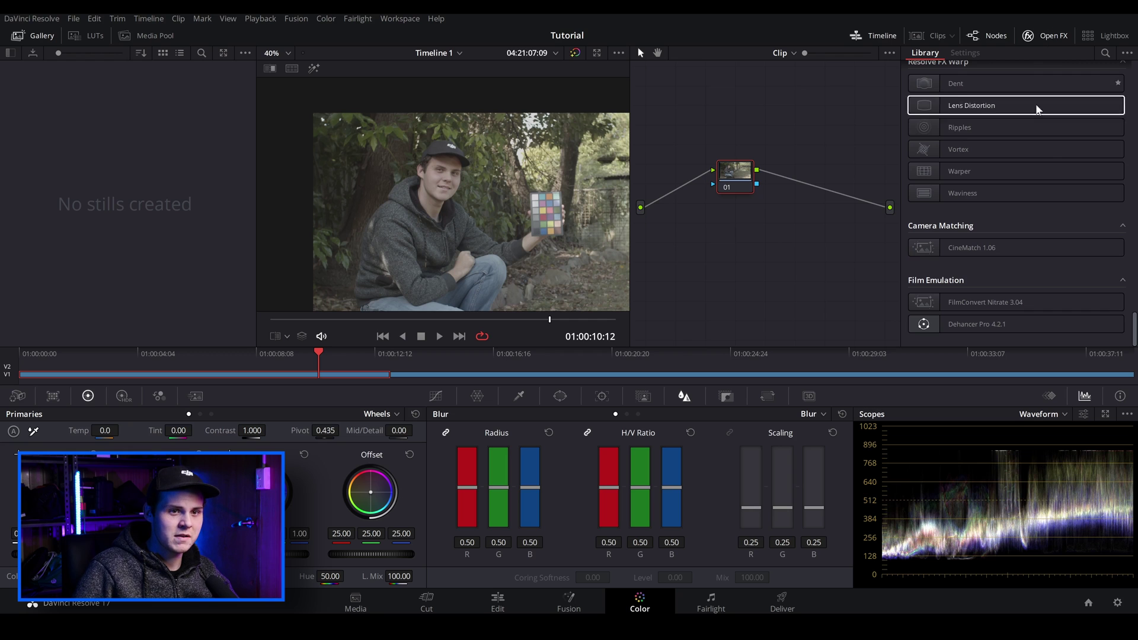
drag(996, 251, 741, 175)
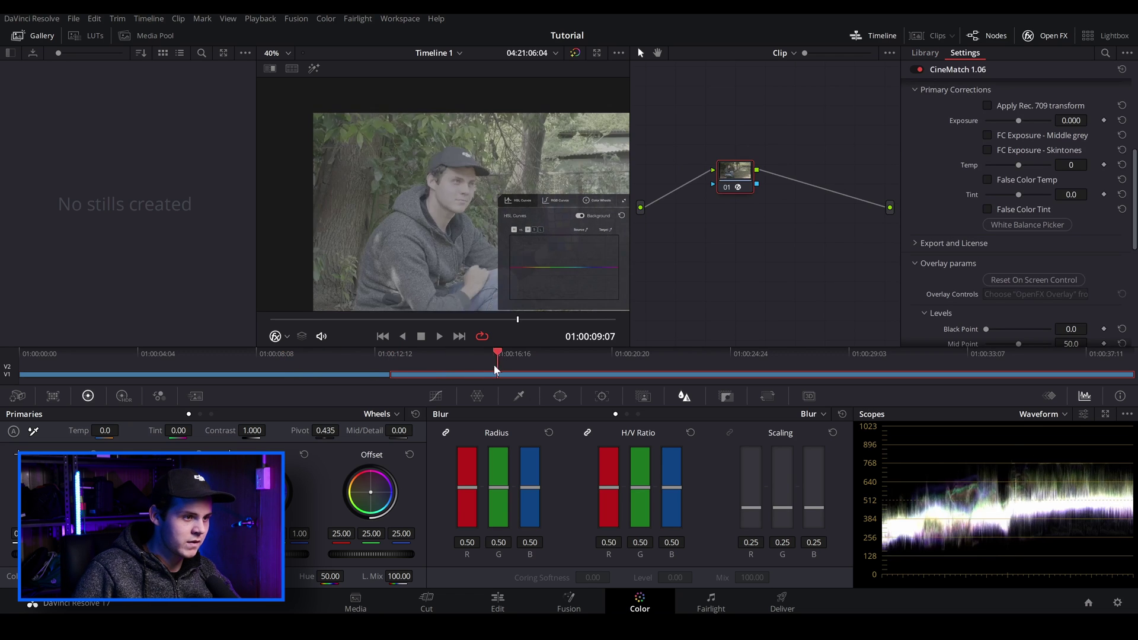
drag(495, 369, 436, 371)
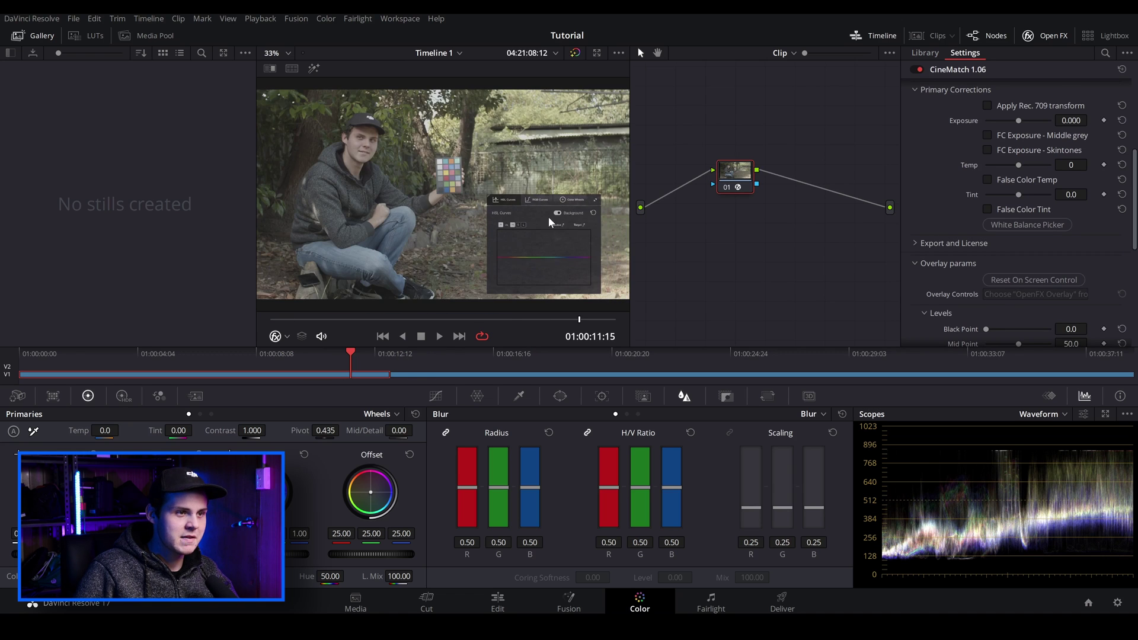
drag(533, 203, 471, 190)
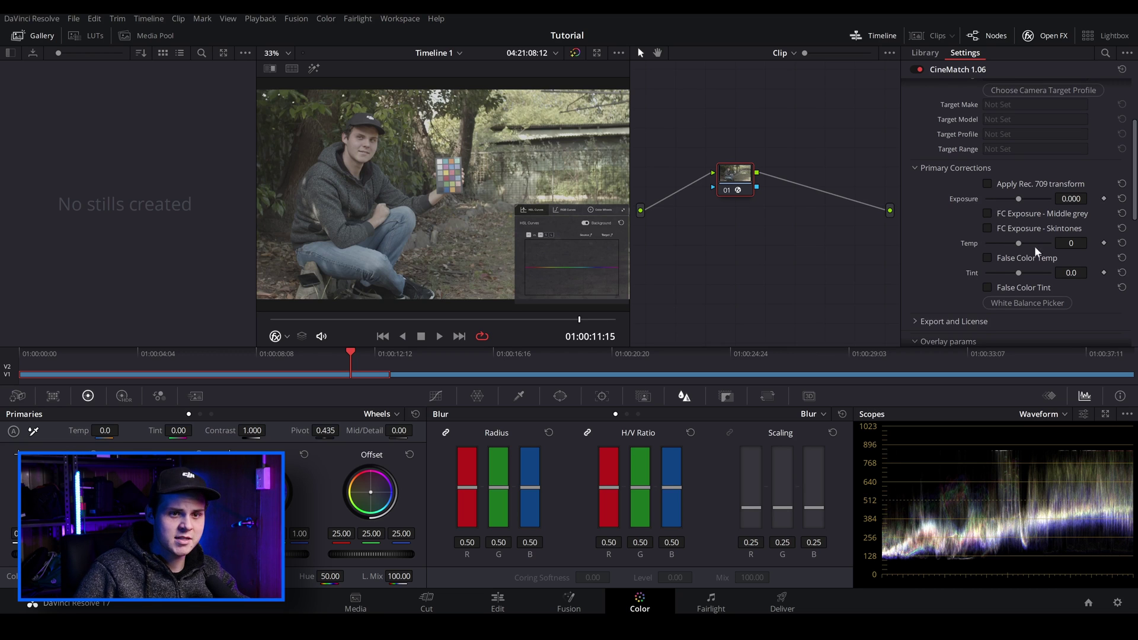
scroll(958, 290, down, 3)
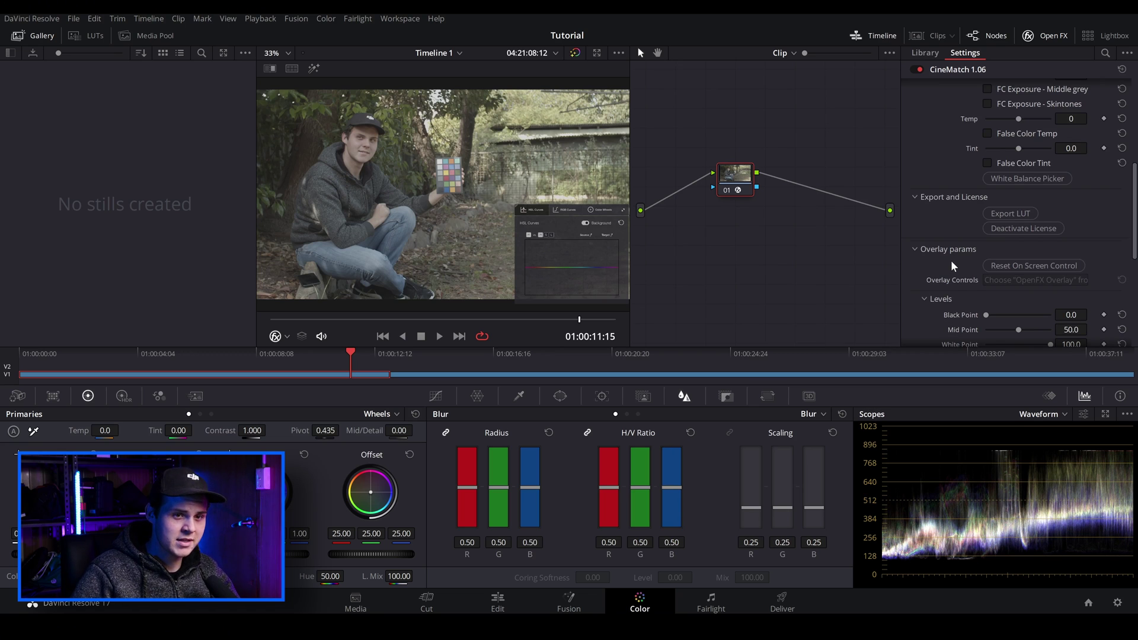
scroll(961, 279, down, 1)
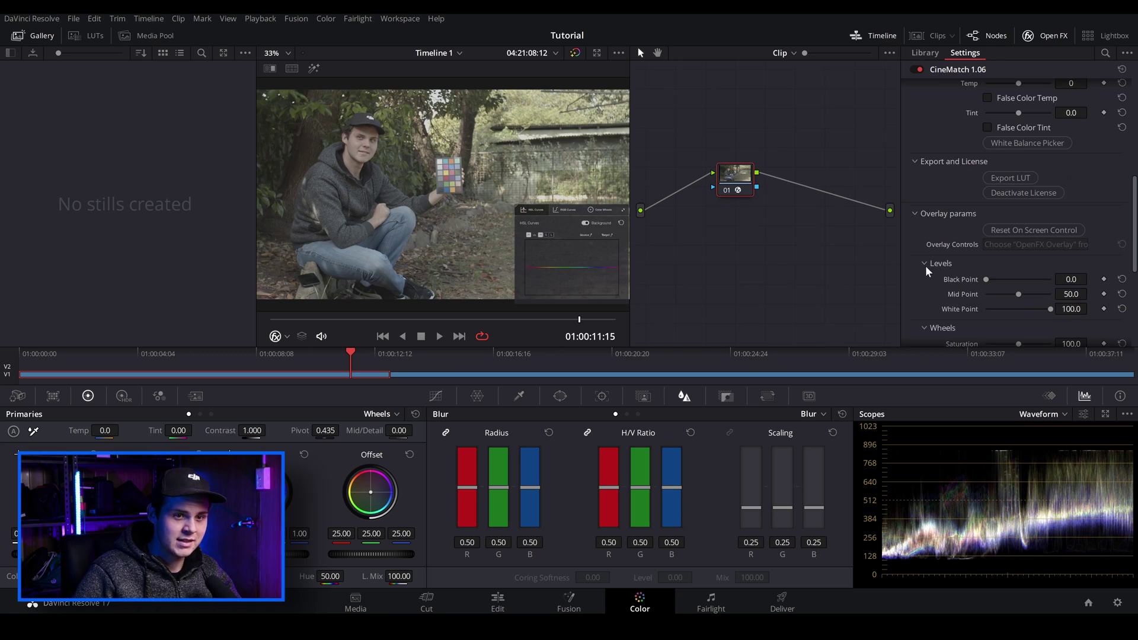
scroll(948, 261, down, 1)
scroll(1026, 295, down, 1)
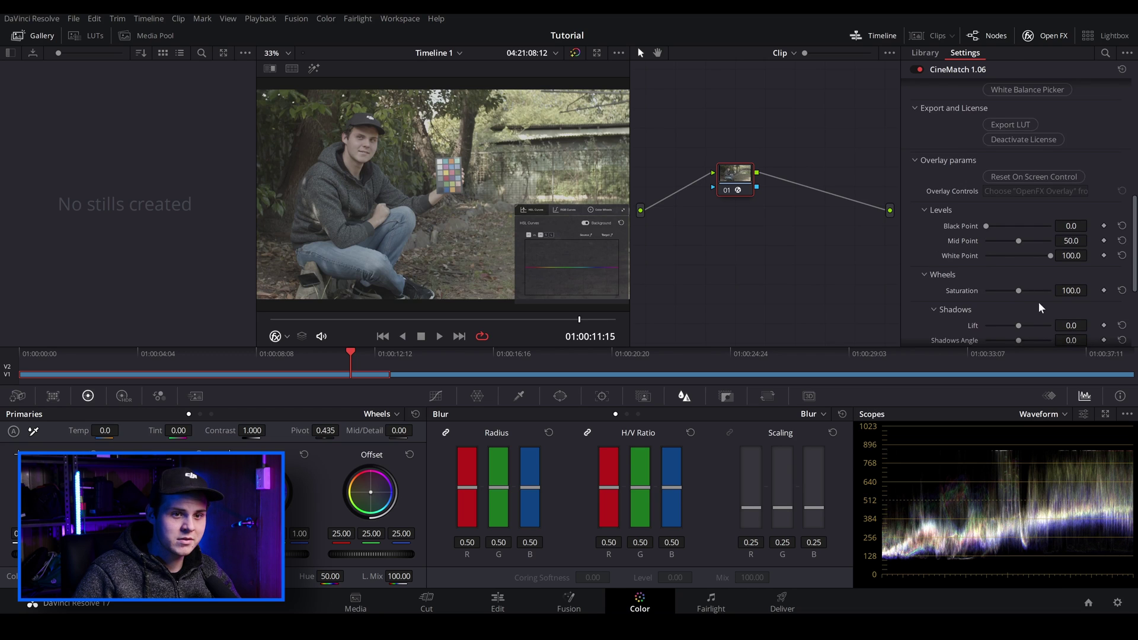
scroll(979, 307, down, 1)
scroll(972, 301, down, 3)
scroll(977, 290, down, 1)
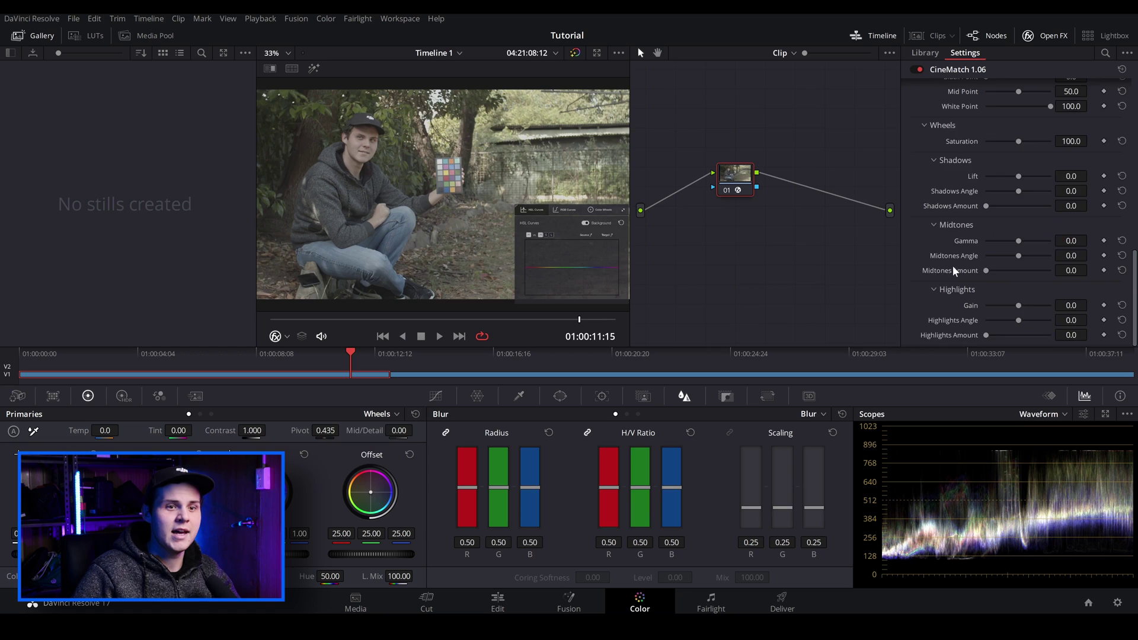
scroll(955, 267, up, 5)
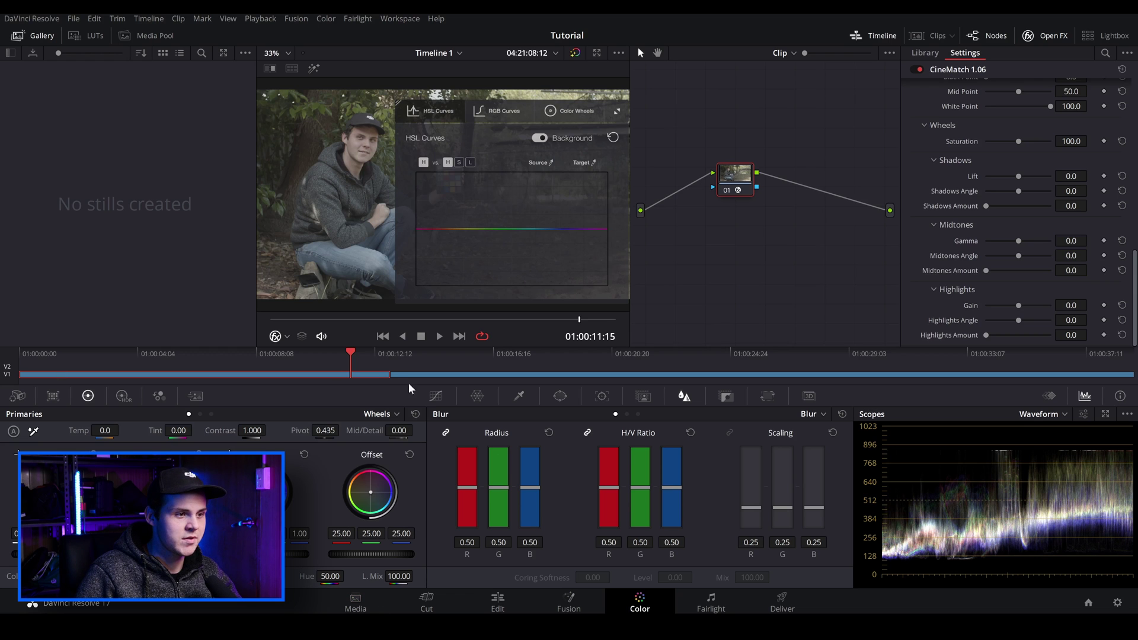
- Show the Qualifier palette and set the viewer overlay to Off, hiding the HSL Curves panel
click(435, 396)
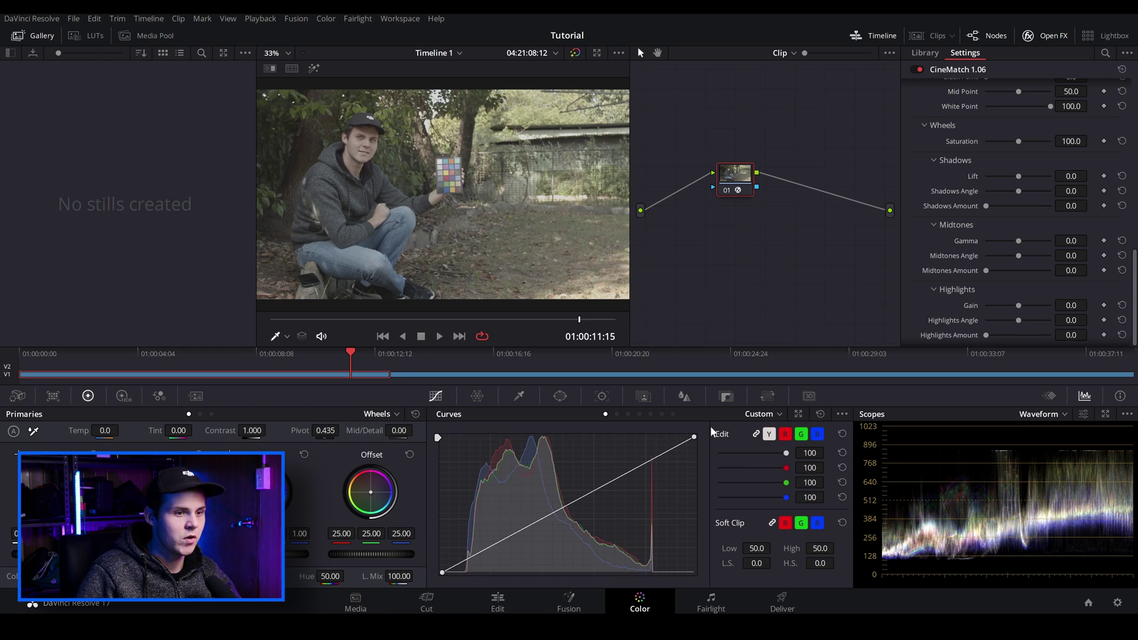
click(518, 396)
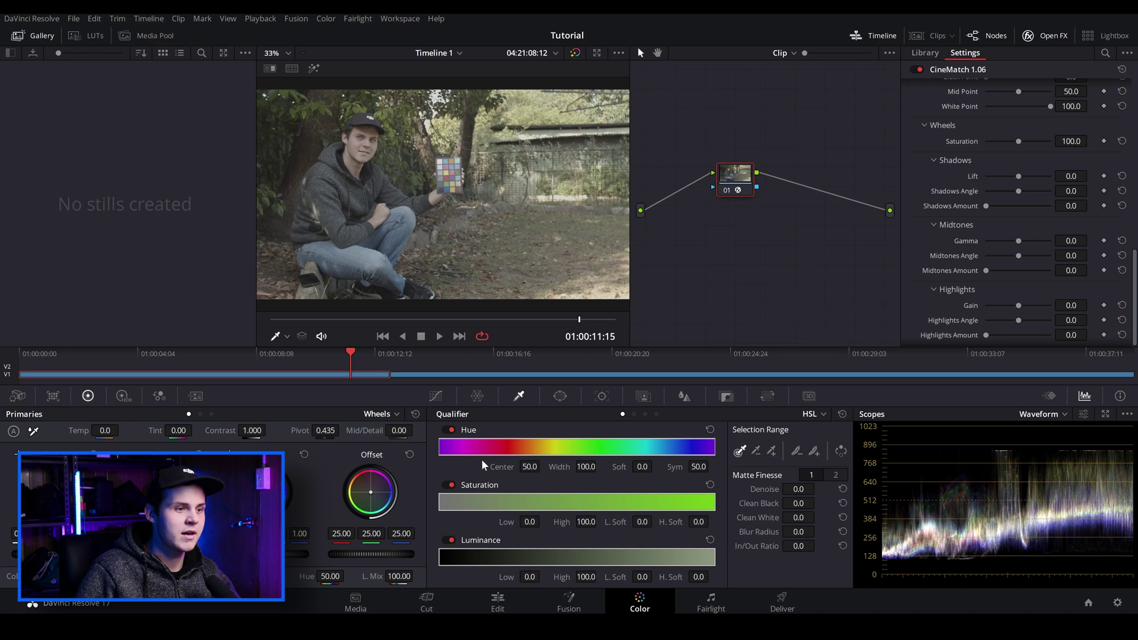
click(287, 336)
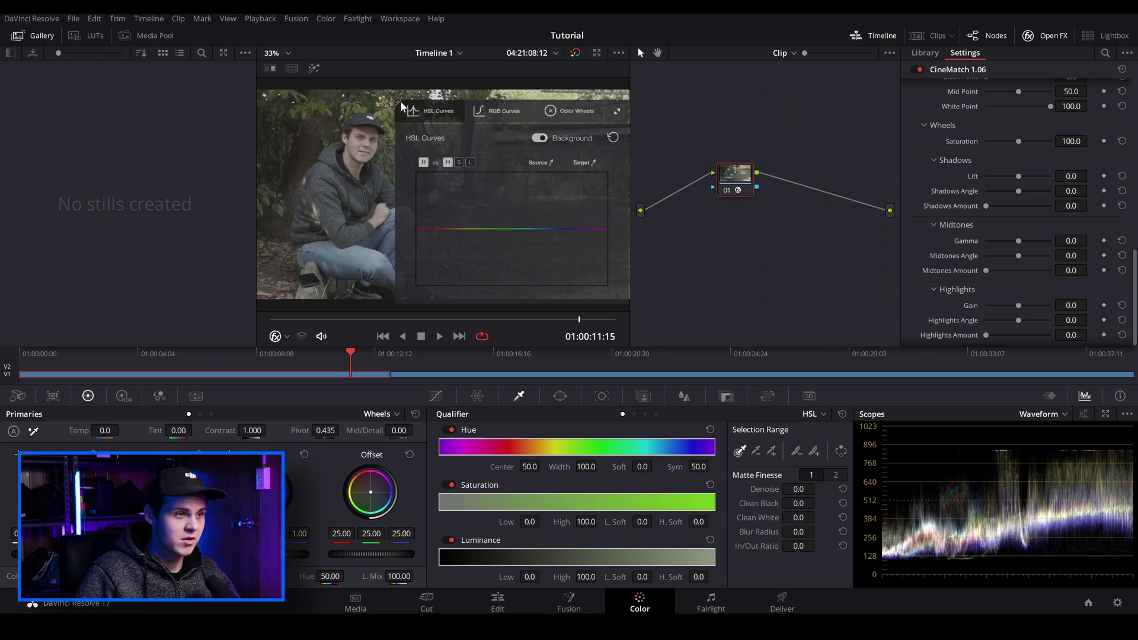
drag(400, 101, 519, 207)
click(300, 339)
click(299, 351)
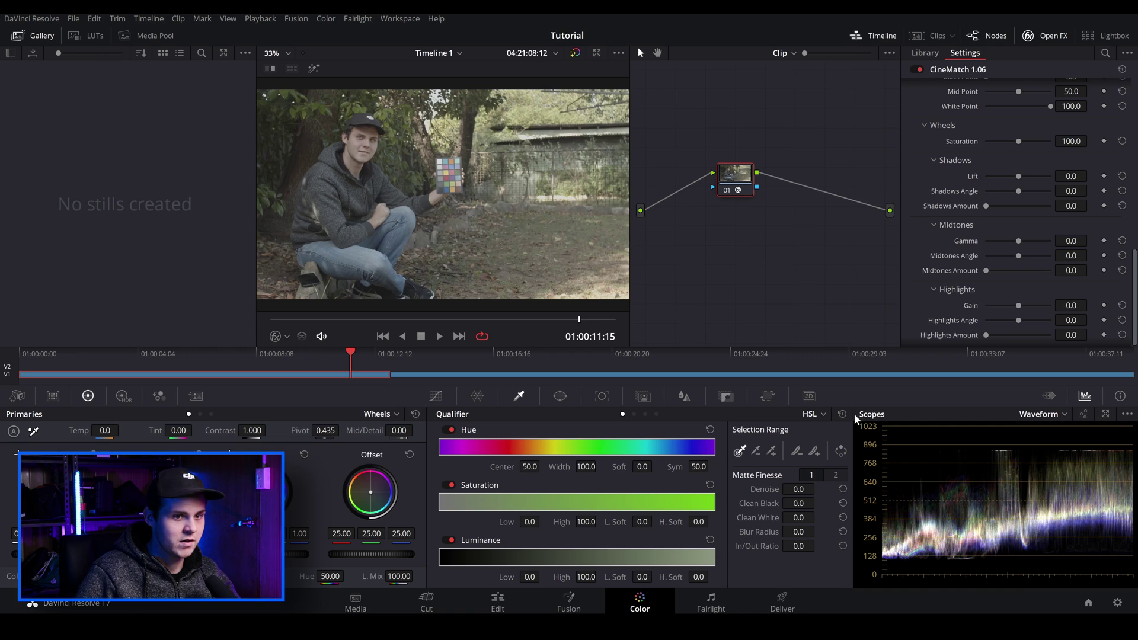
mouse_move(312, 365)
mouse_down()
mouse_move(193, 365)
mouse_move(313, 370)
mouse_up()
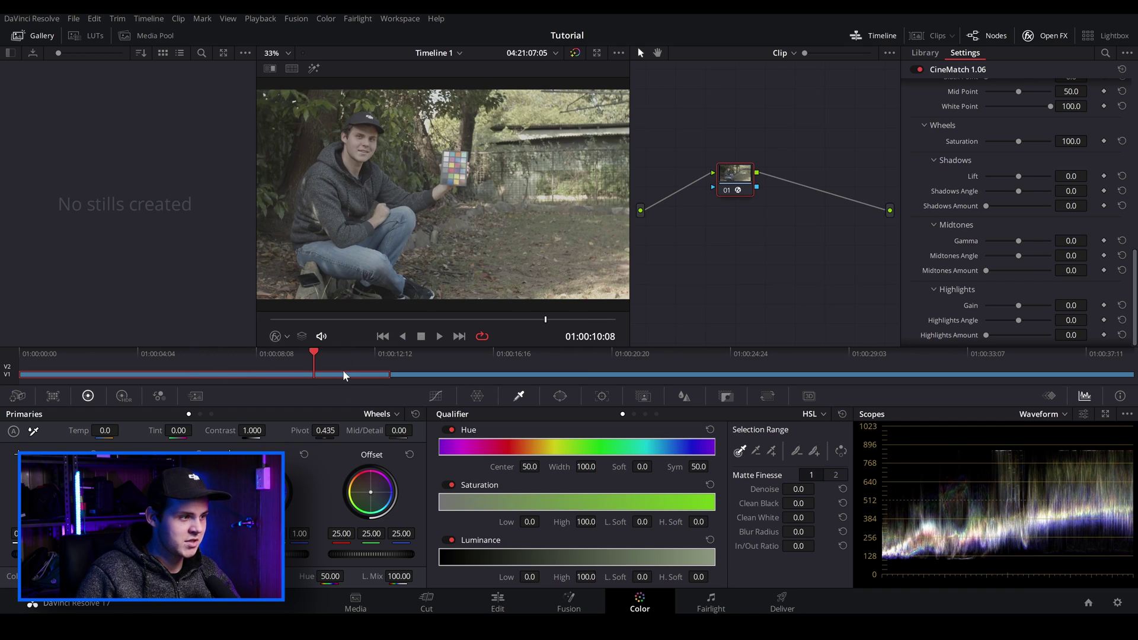
- Set the CineMatch source to Blackmagic Design Pocket Cinema Camera 4K, Film Gen4, Full range
scroll(981, 292, up, 10)
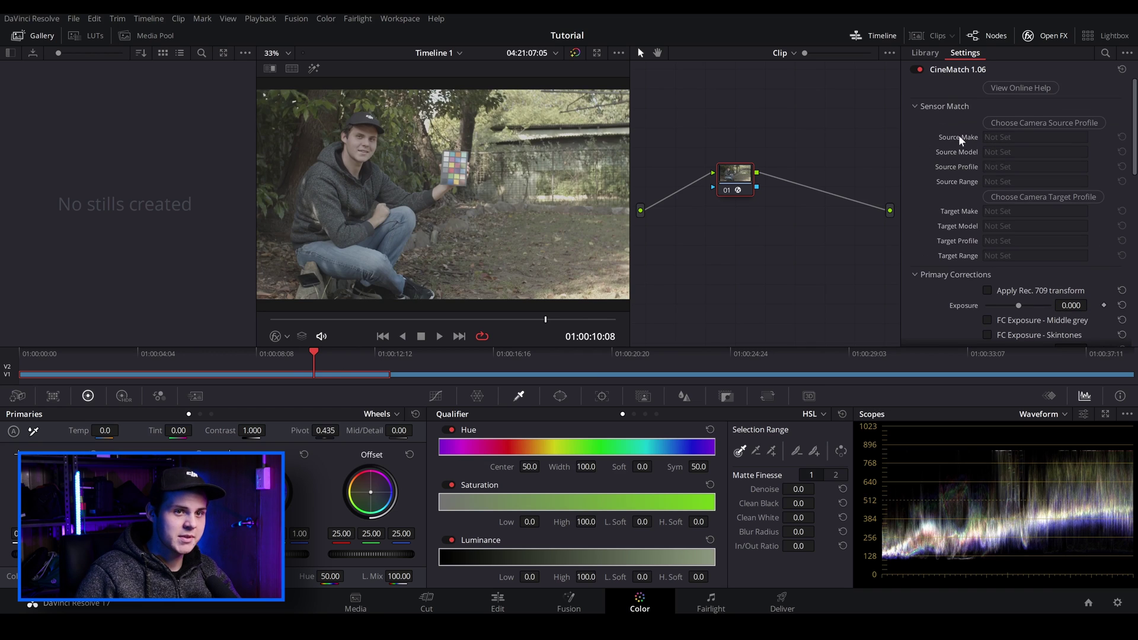
click(1070, 123)
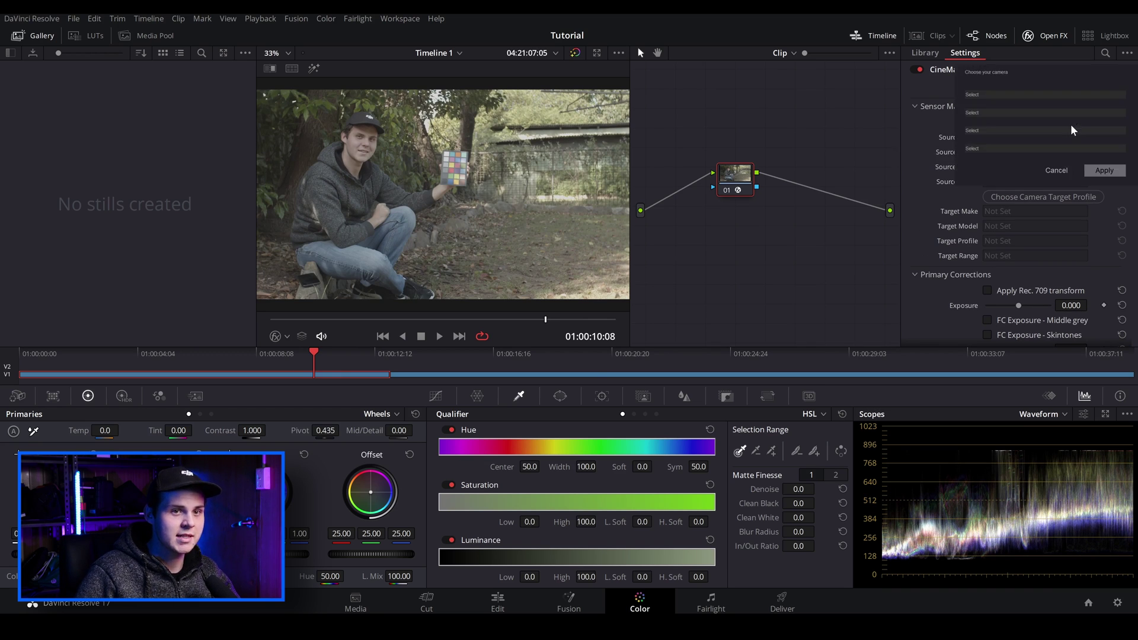
click(1018, 96)
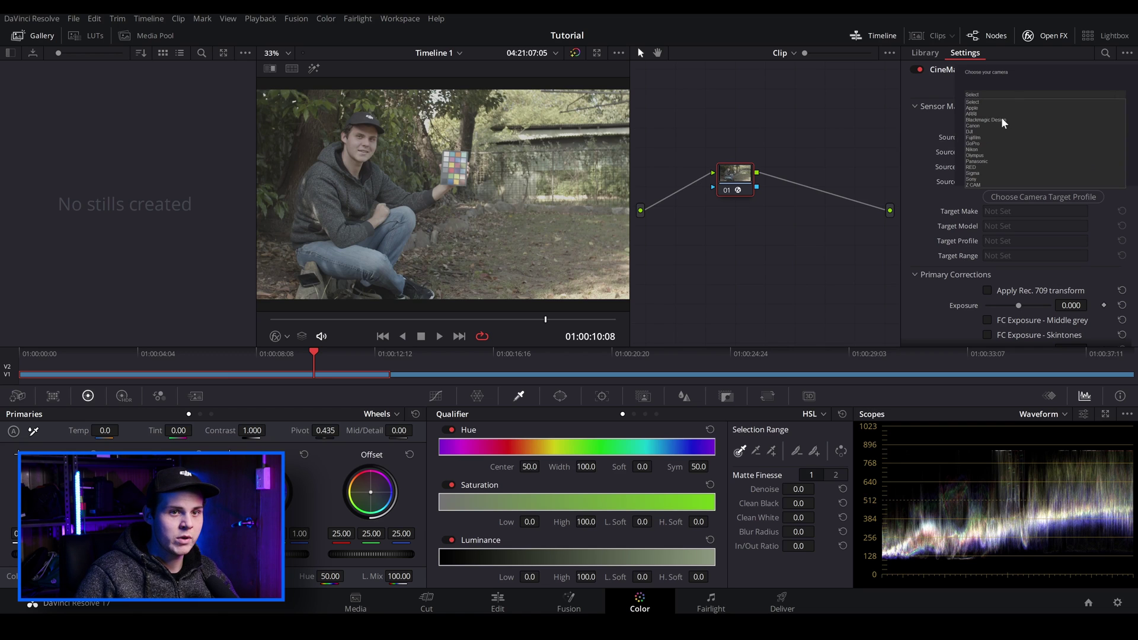
click(1000, 120)
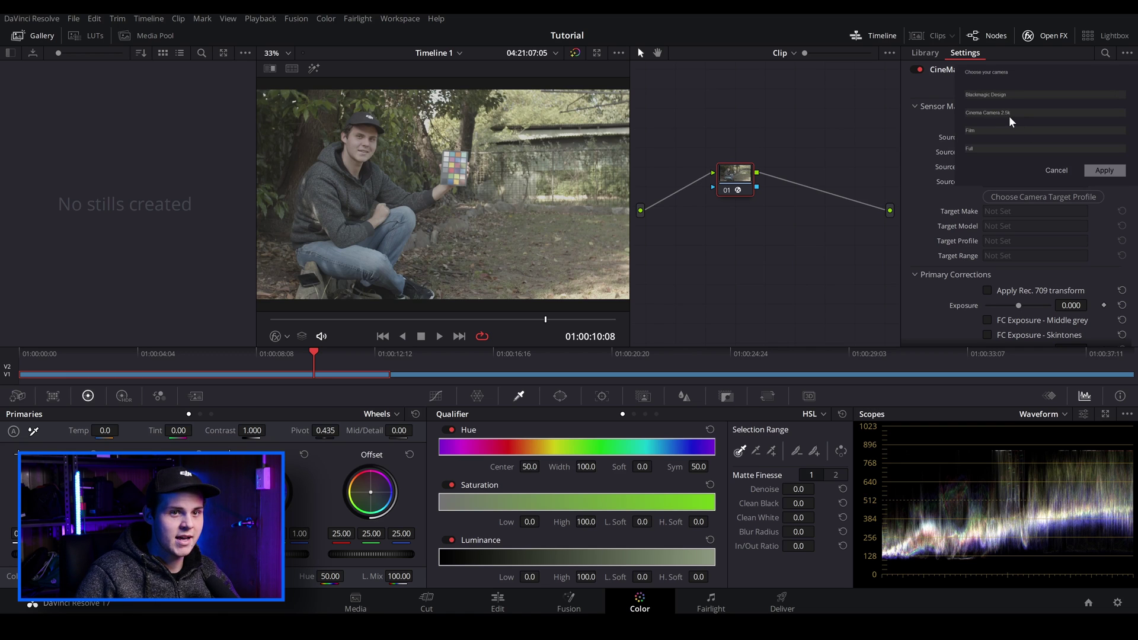
click(1017, 112)
click(1030, 134)
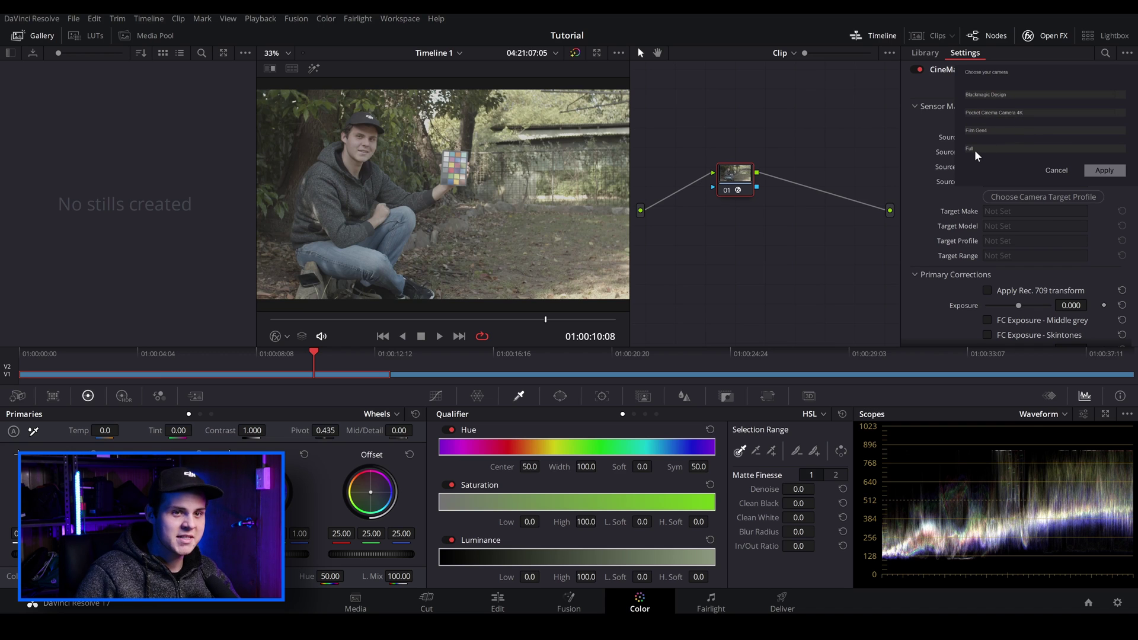
click(1008, 148)
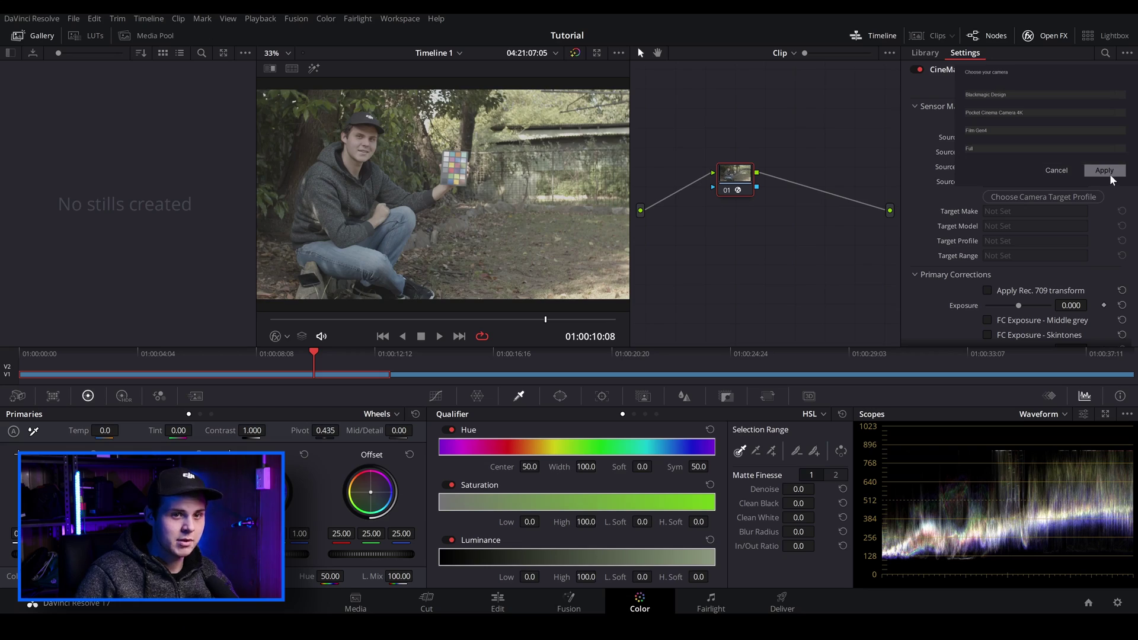
click(1109, 173)
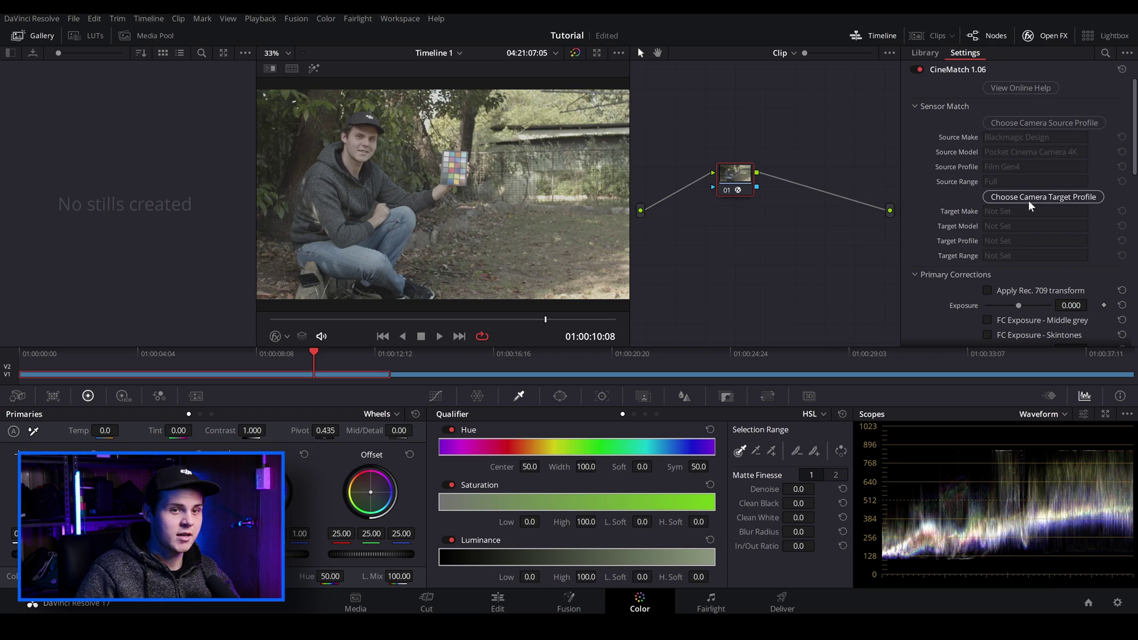
- Target Blackmagic Design Pocket Cinema Camera 4K and enable the Rec. 709 transform
click(1028, 200)
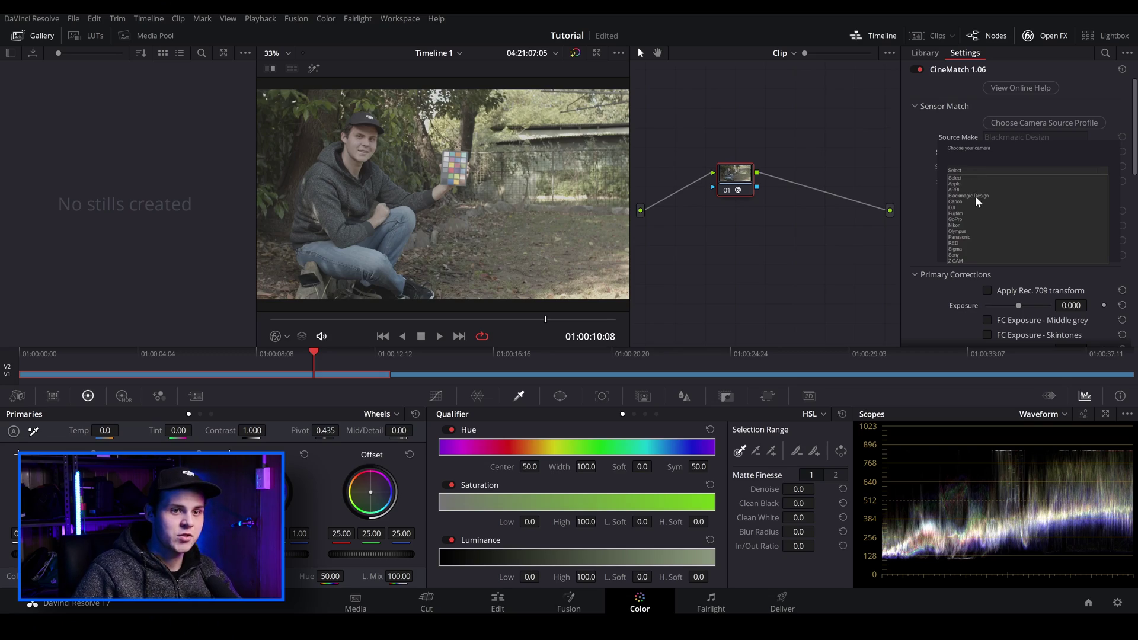
click(975, 195)
click(979, 189)
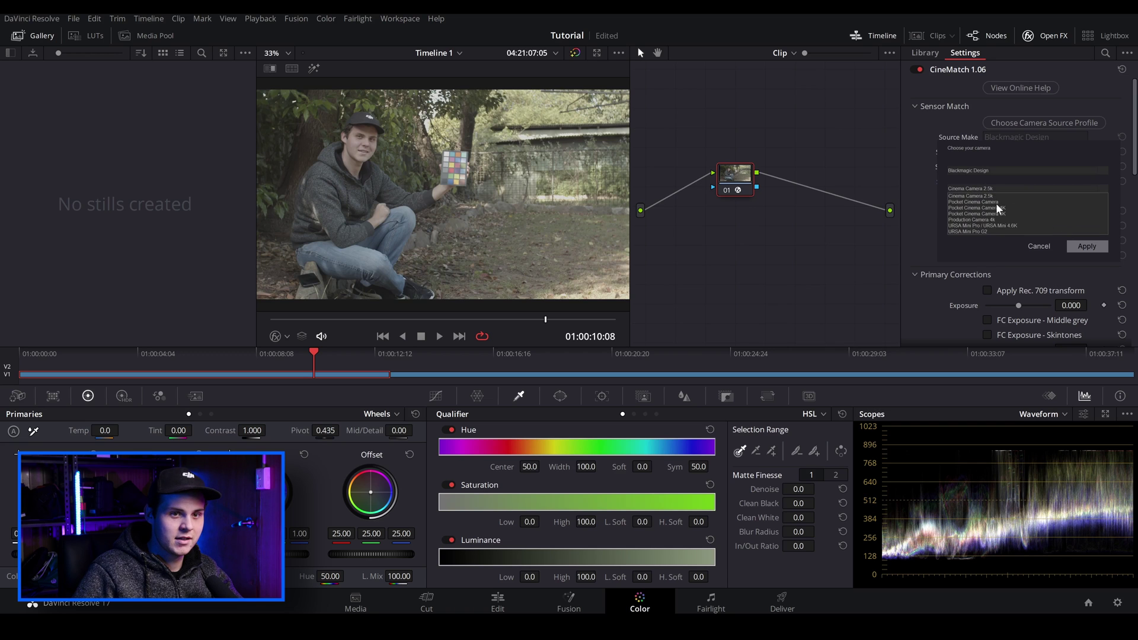
click(996, 207)
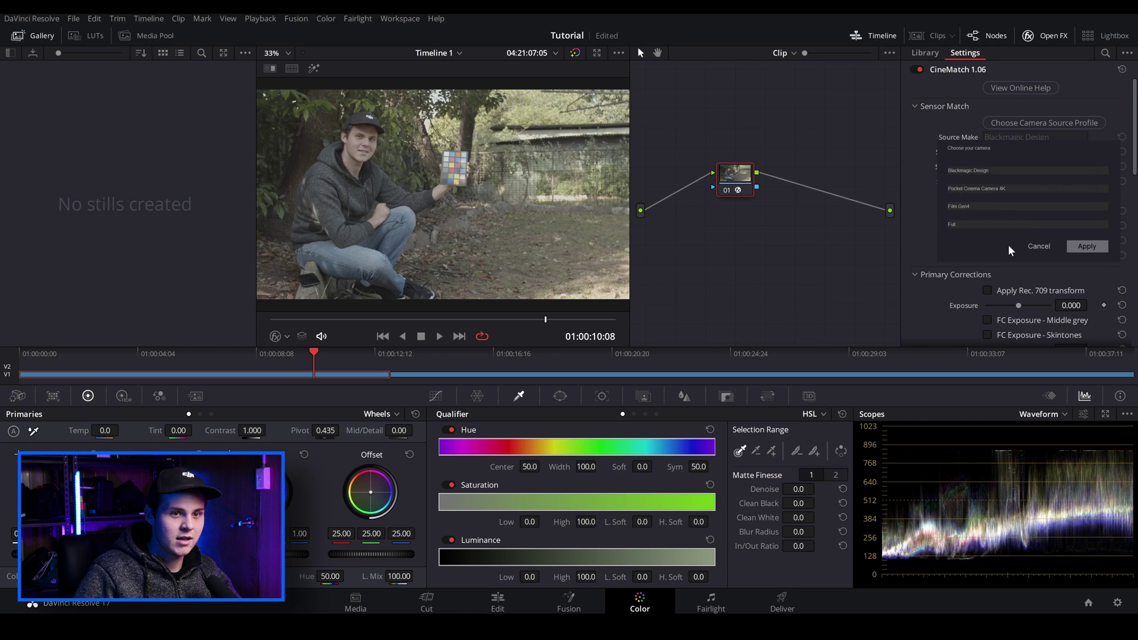
click(1097, 247)
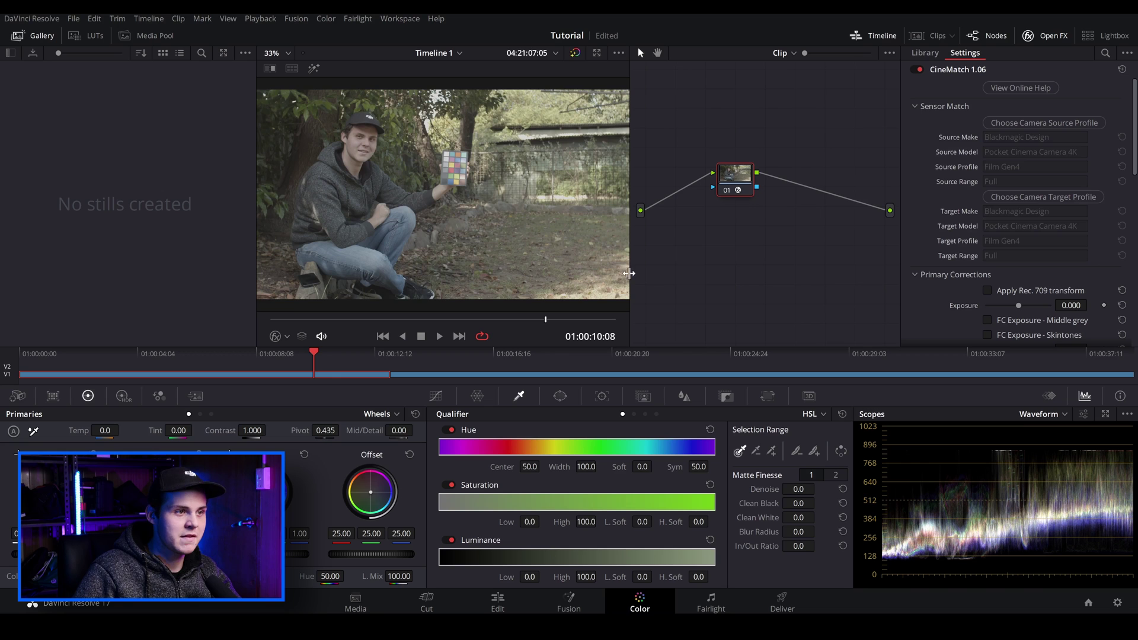
click(987, 291)
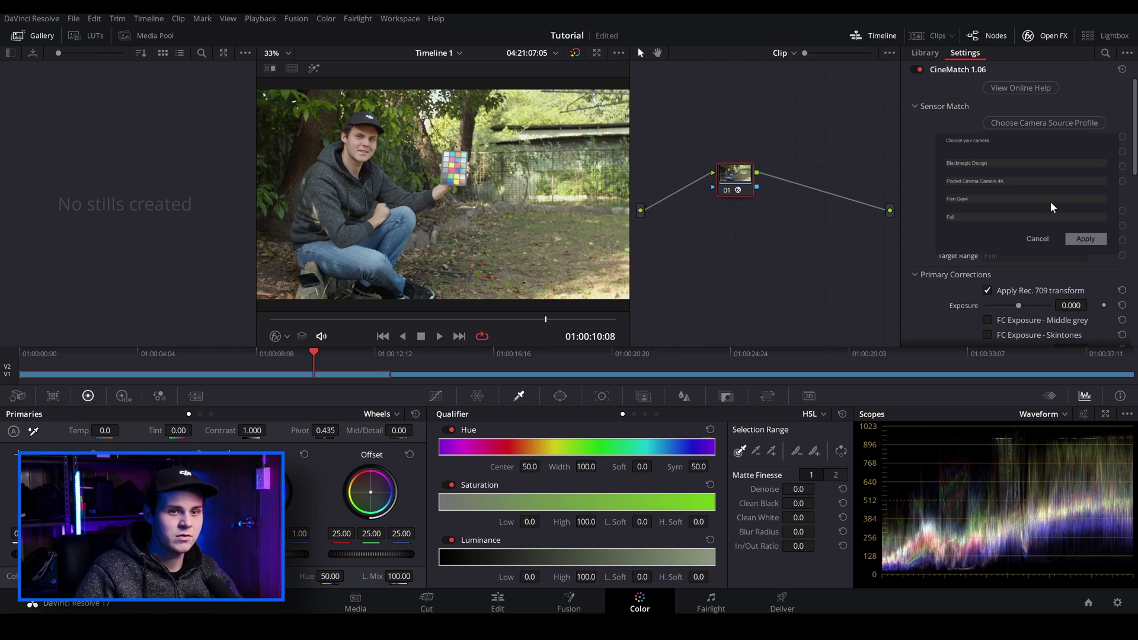
- Try a RED DRAGON REDlogFilm target with Full range
click(977, 161)
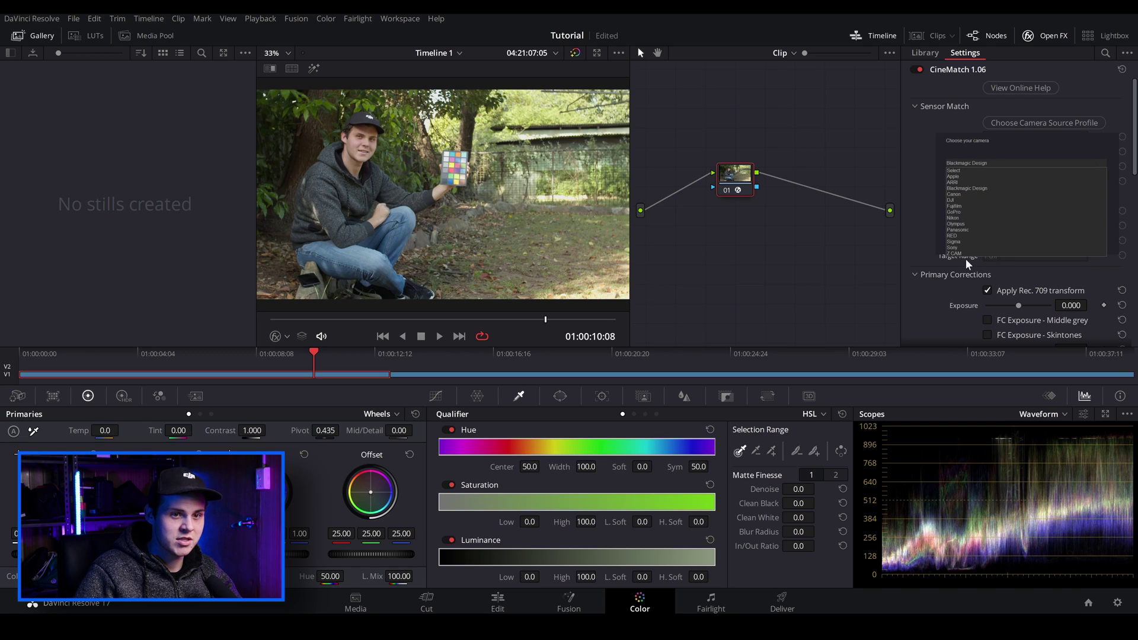
click(955, 234)
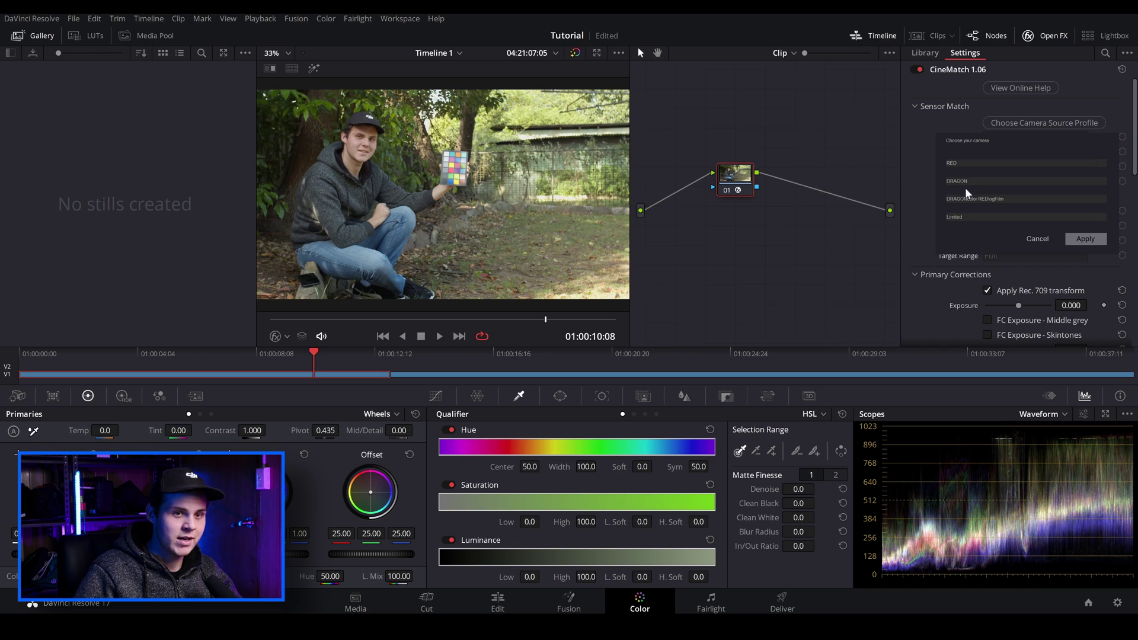
click(966, 219)
click(954, 230)
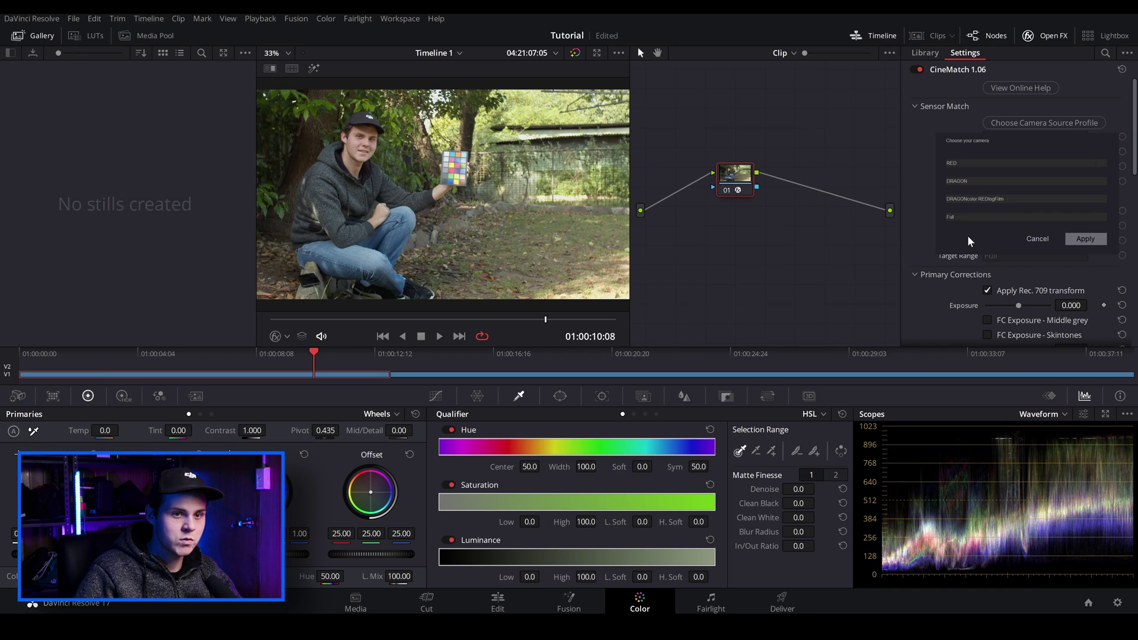
click(1081, 240)
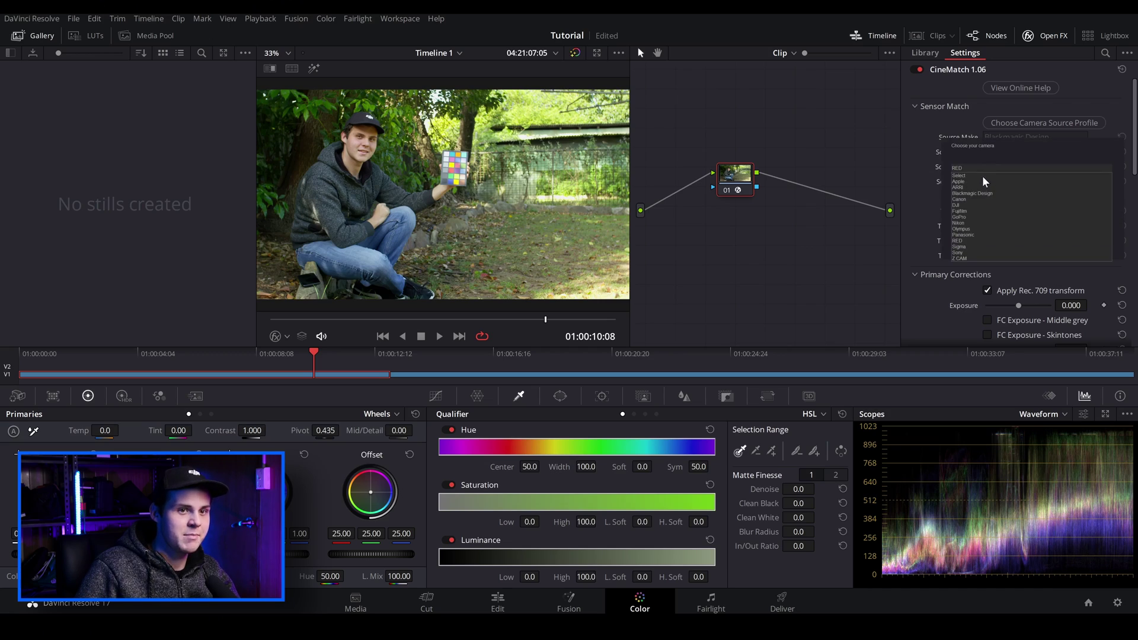
- Restore the Blackmagic Design Pocket Cinema Camera 4K target profile
click(983, 193)
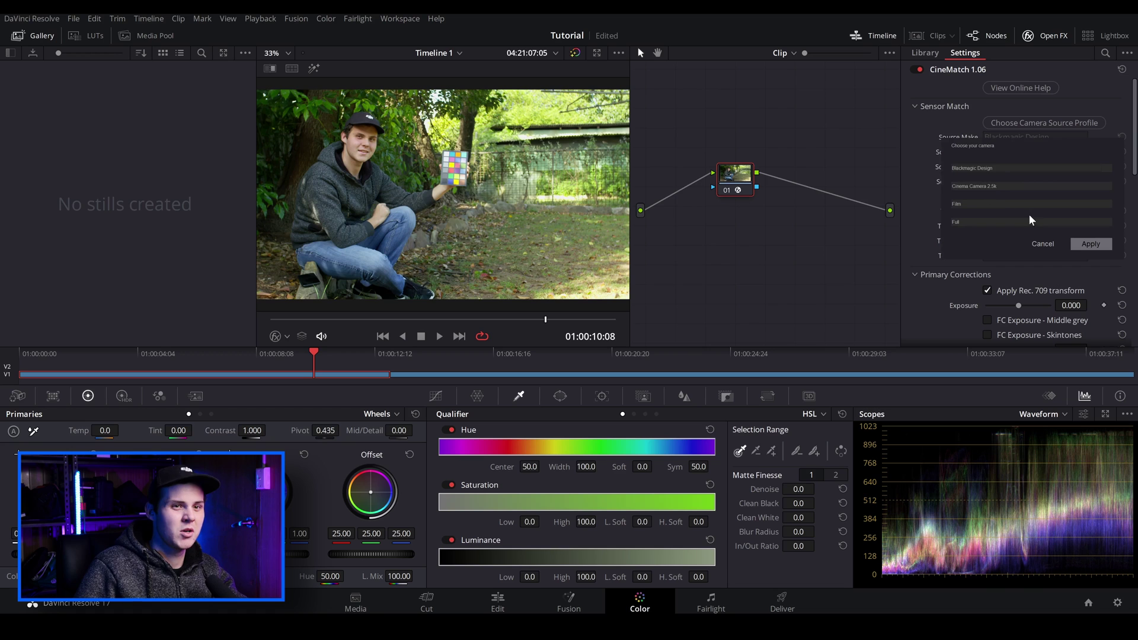
click(1008, 183)
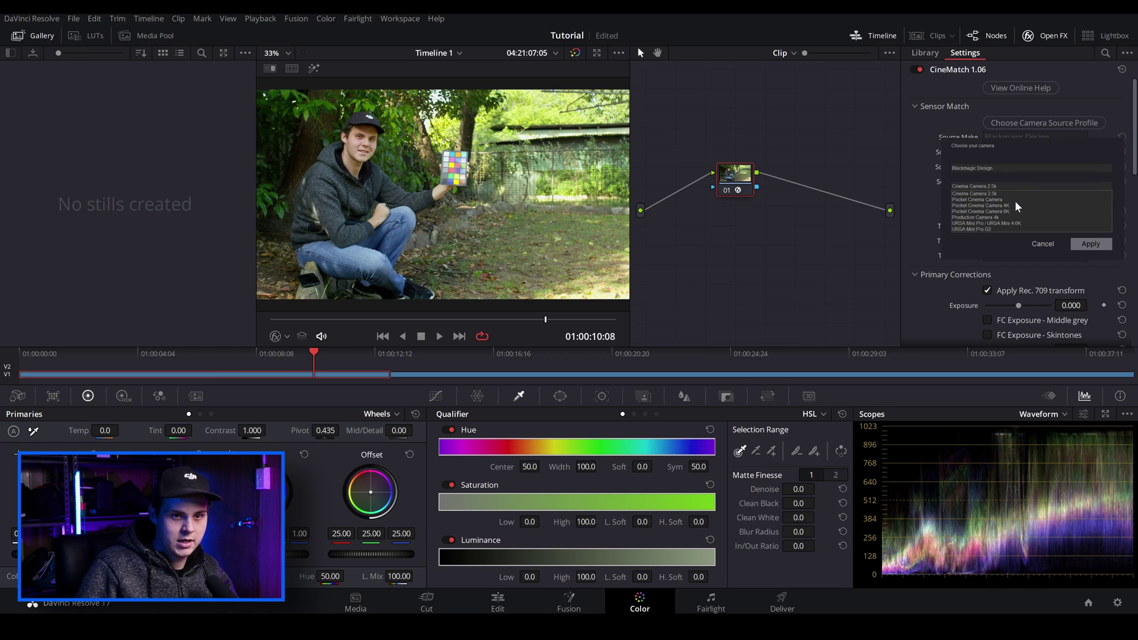
click(1014, 204)
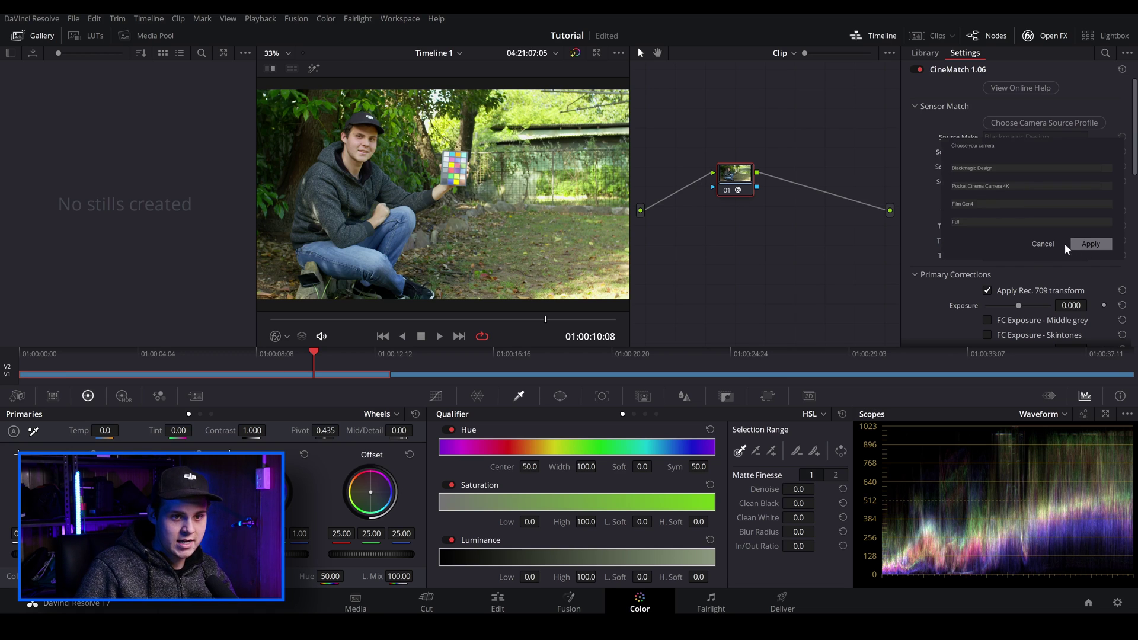
click(1081, 244)
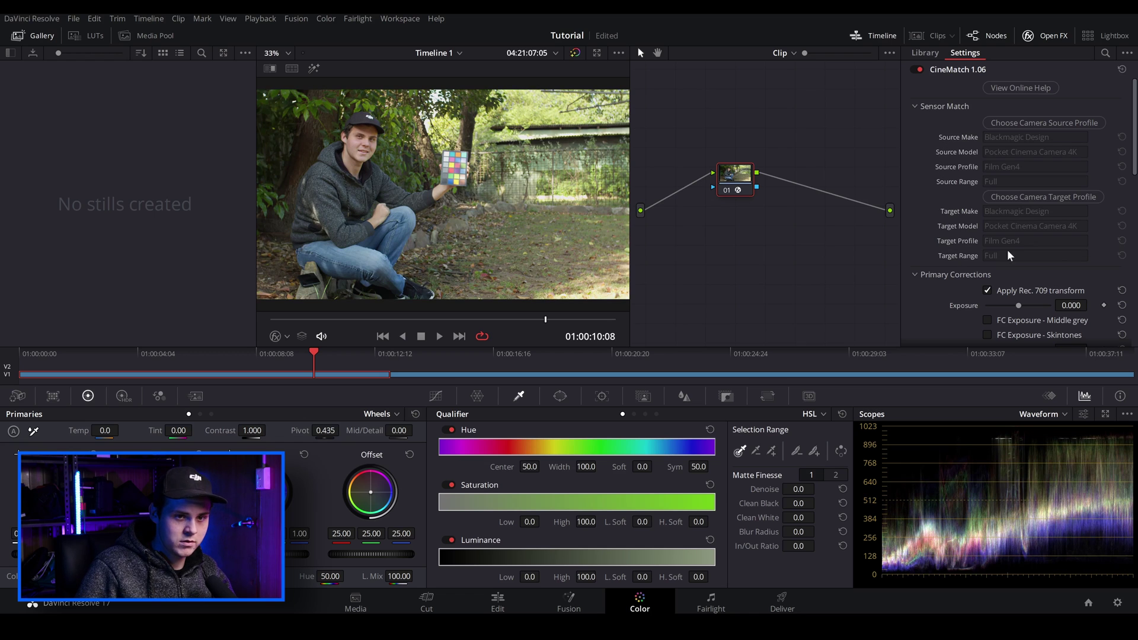
scroll(960, 319, down, 1)
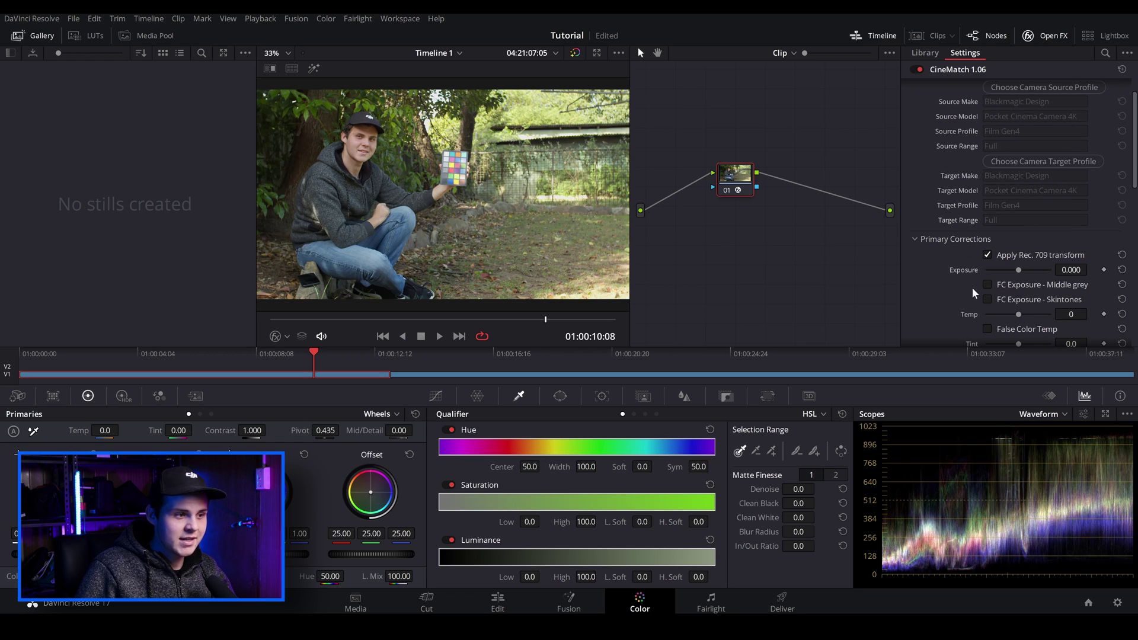
- Select the second clip and set its source to Panasonic GH4, V-Log L, Limited range
click(432, 356)
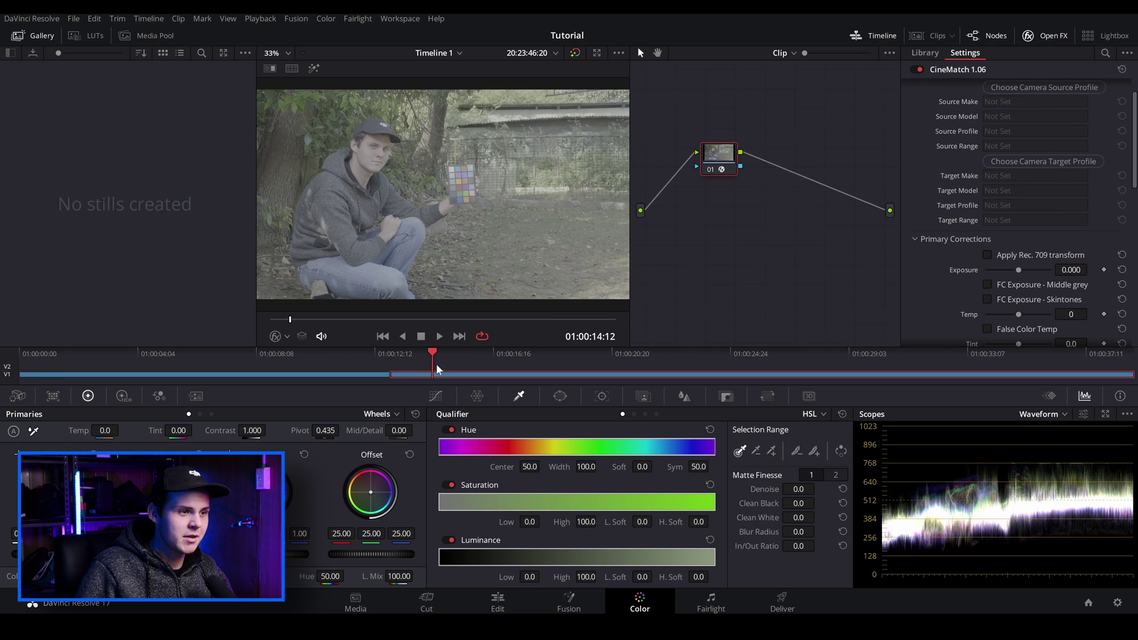
scroll(959, 197, up, 1)
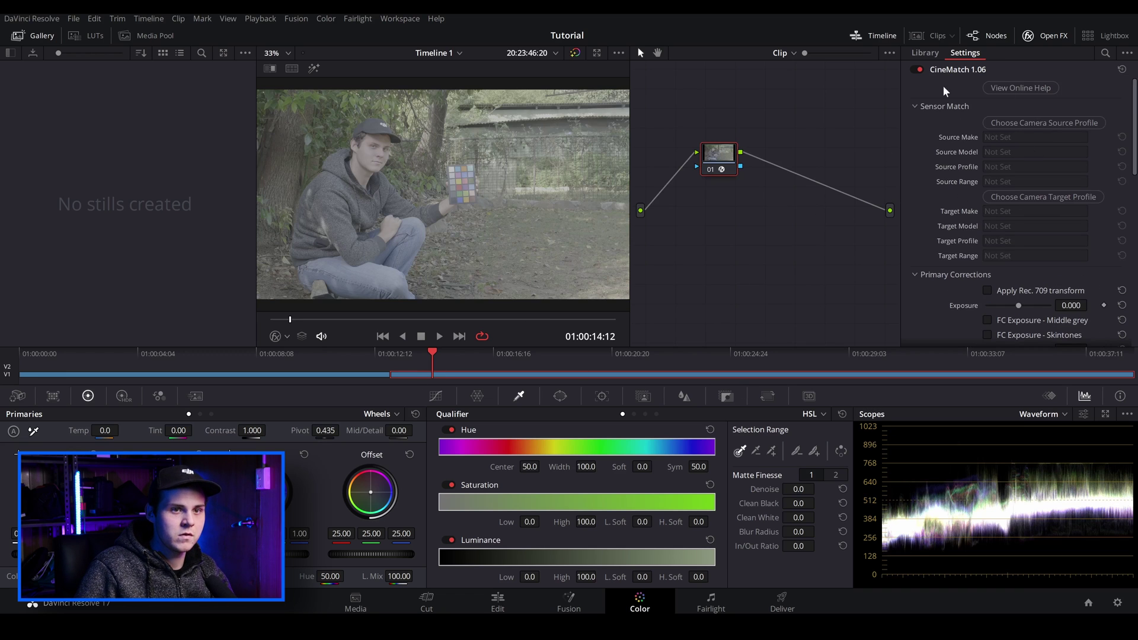
click(1025, 122)
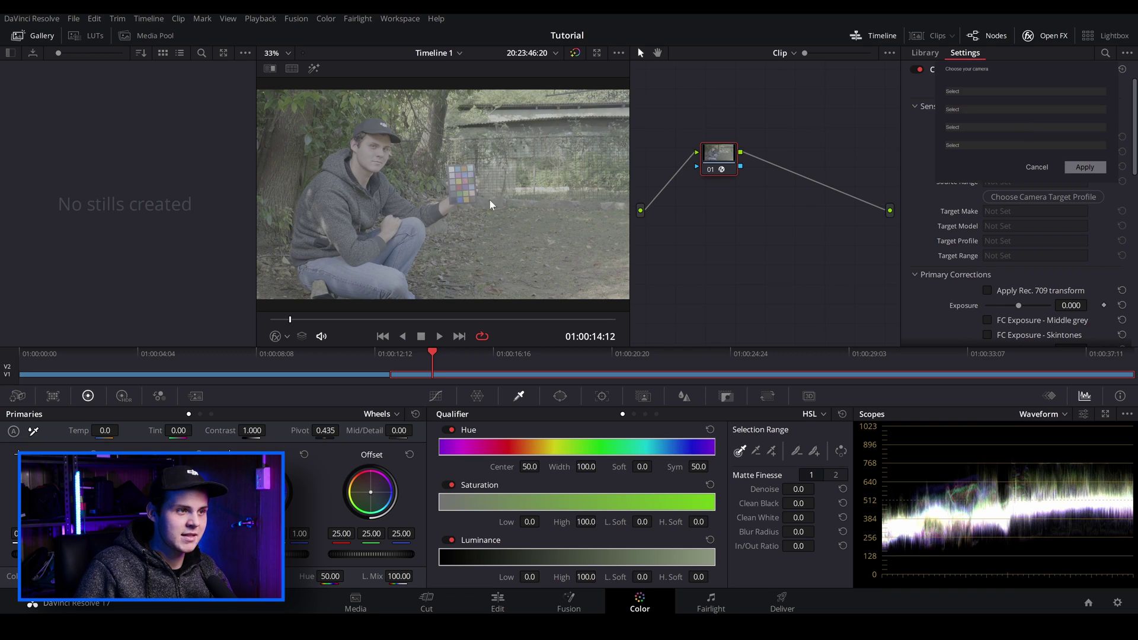
click(971, 92)
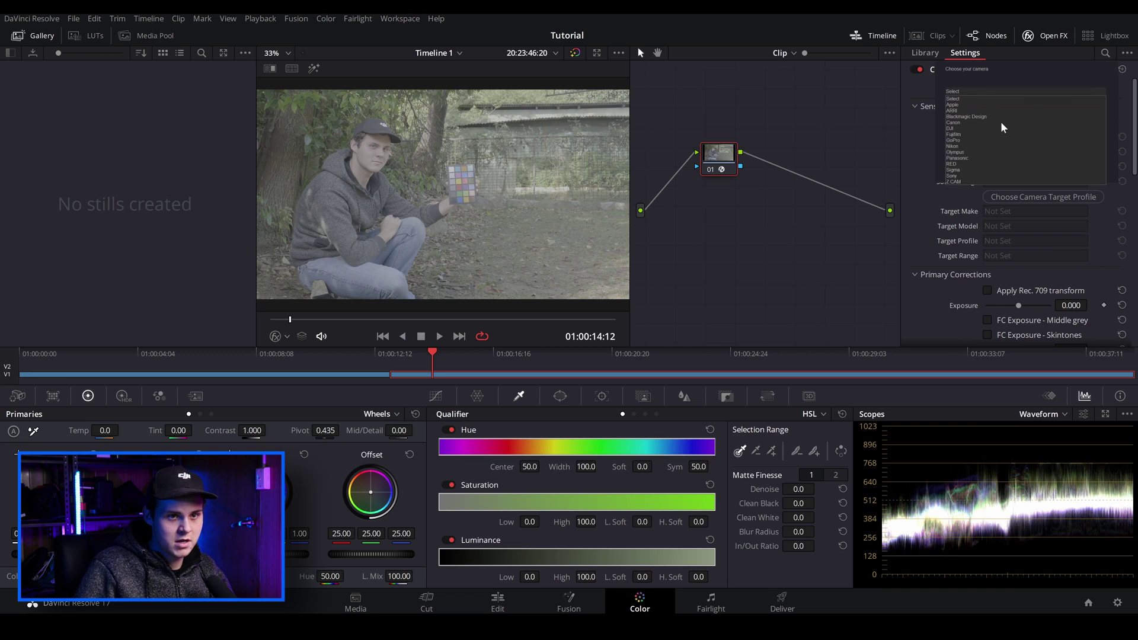
click(959, 158)
click(962, 110)
click(951, 129)
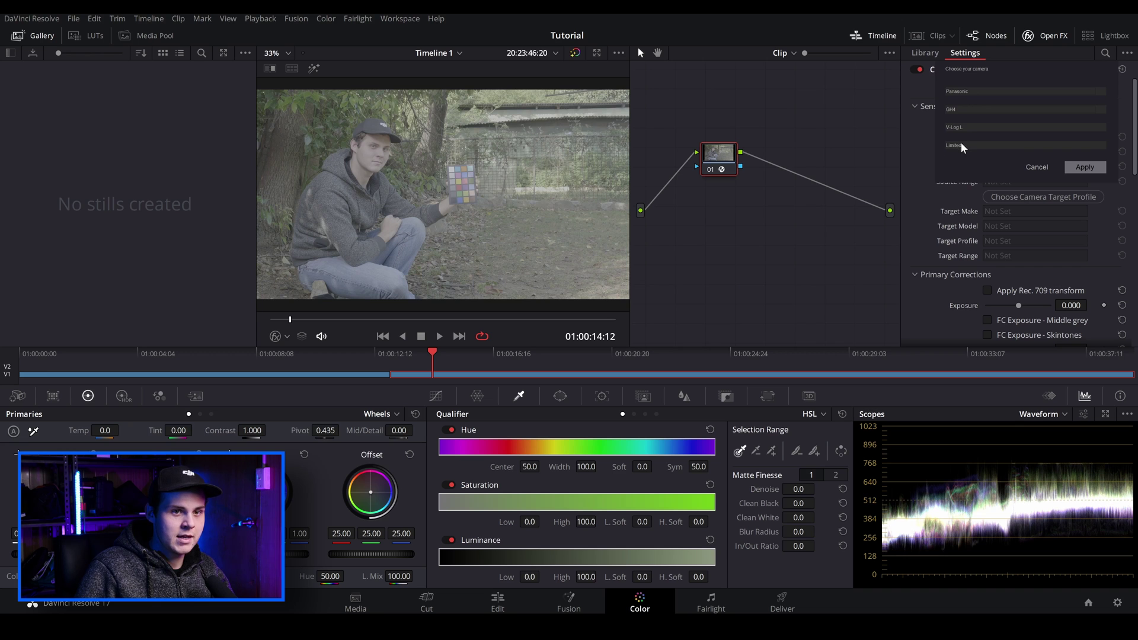
click(1092, 168)
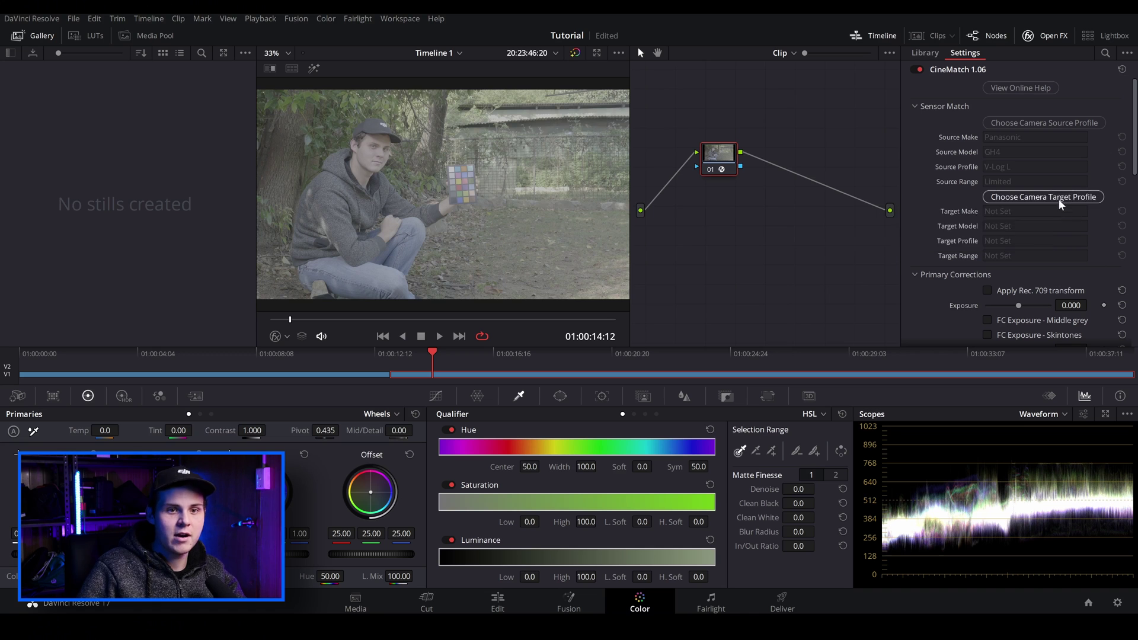
- Set the second clip's target to Blackmagic Design Pocket Cinema Camera 4K, Film Gen4, Full range
click(1054, 195)
click(1001, 162)
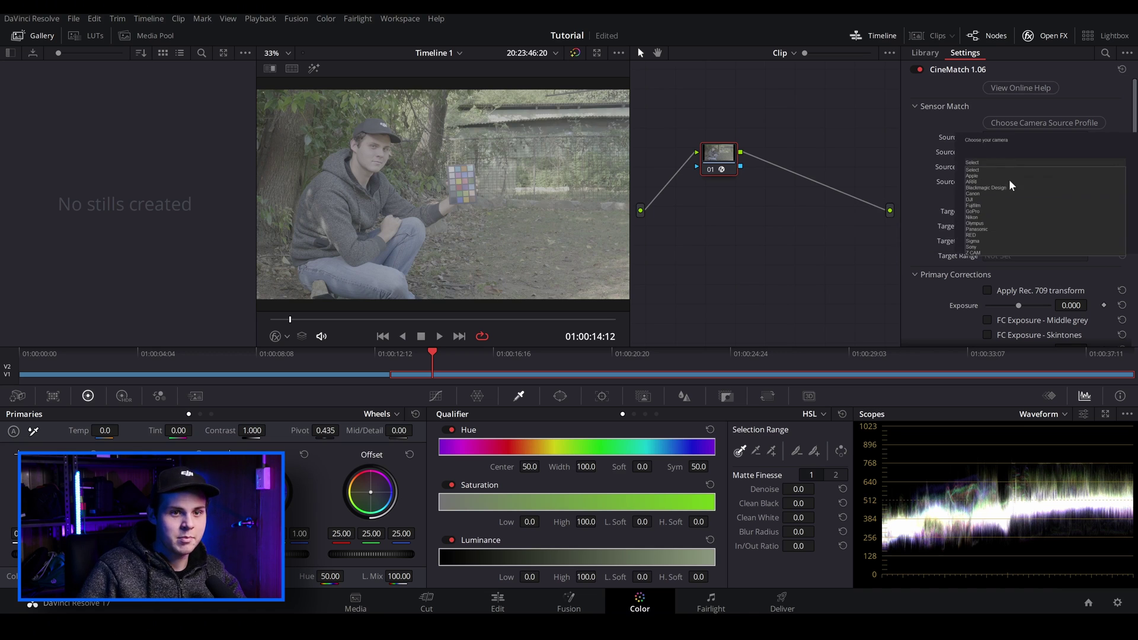
click(1002, 187)
click(1006, 180)
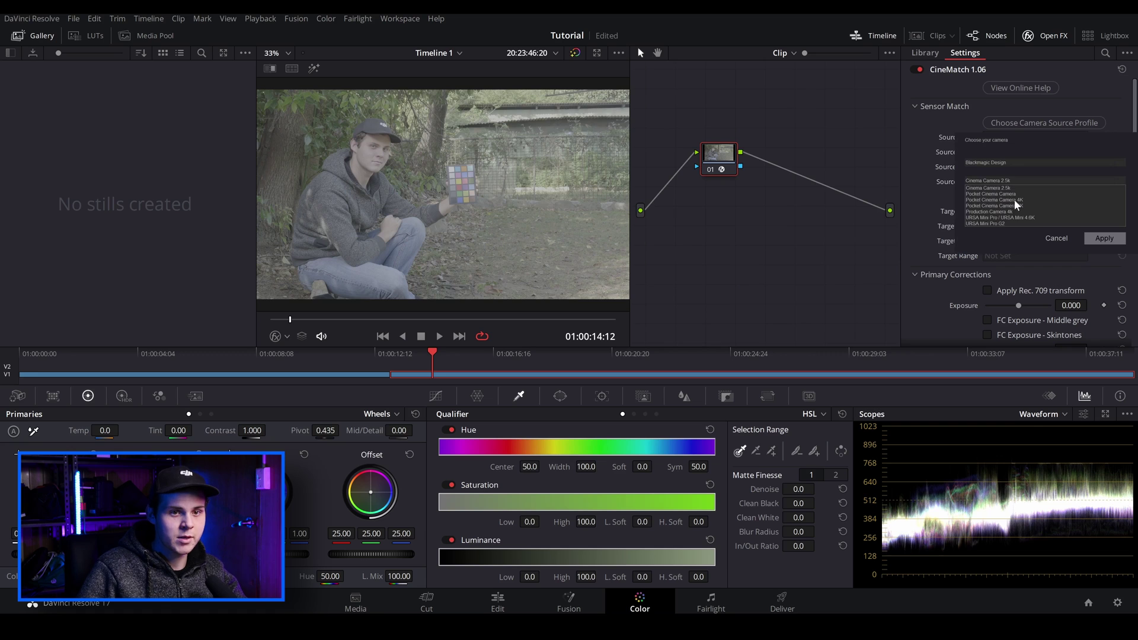
click(1015, 199)
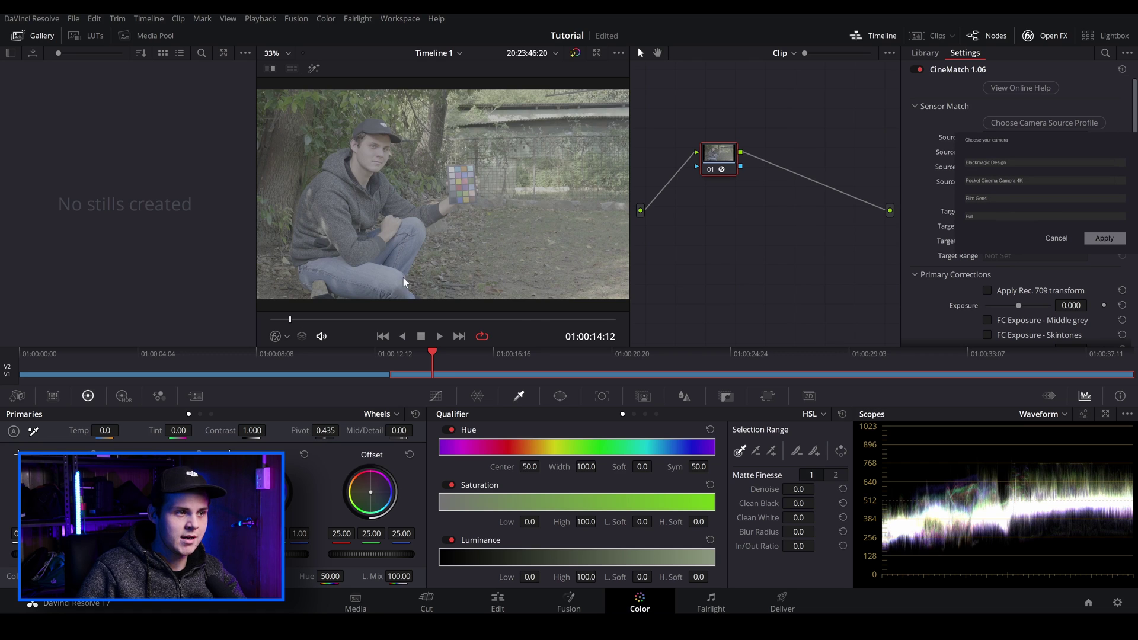
click(1092, 237)
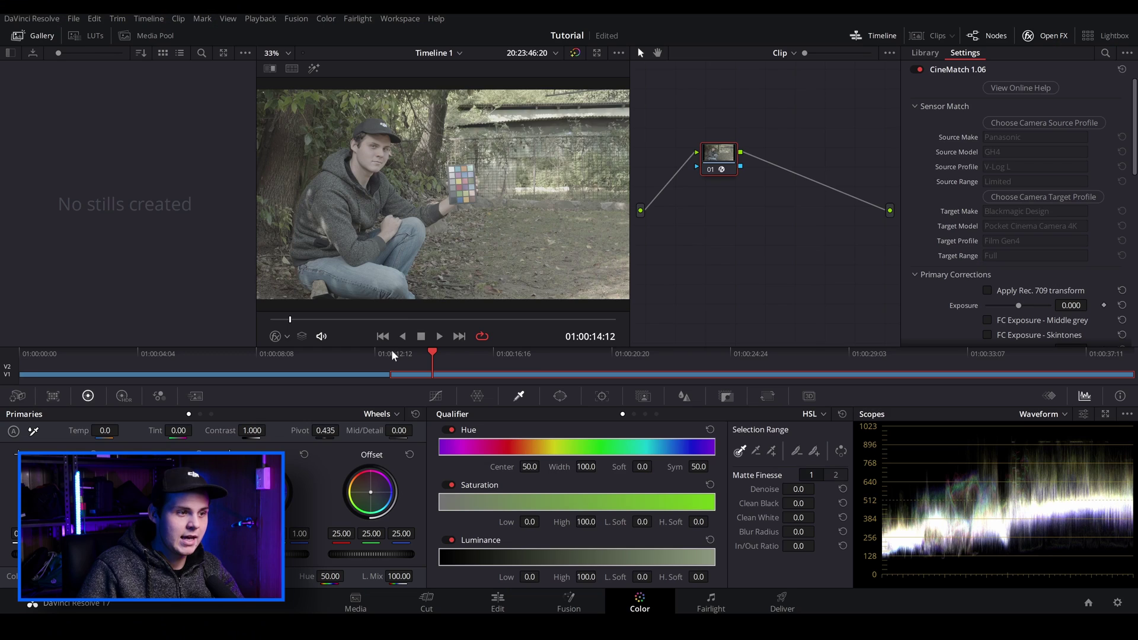
- Enable Rec. 709 transform on the GH4 clip and scrub through it to review the match
click(987, 291)
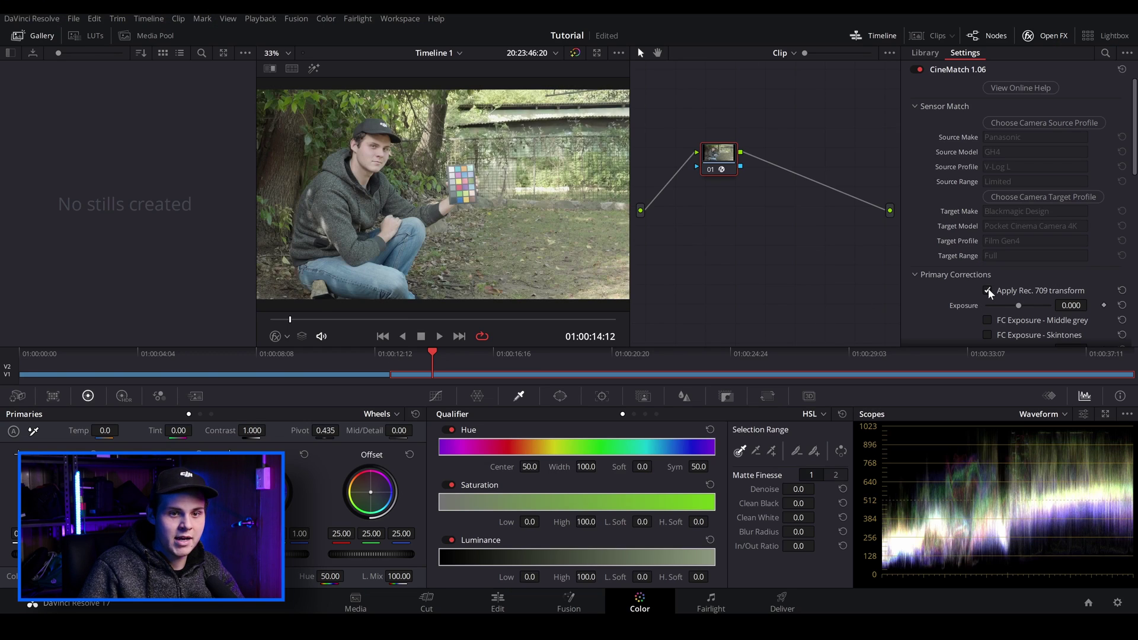
click(402, 336)
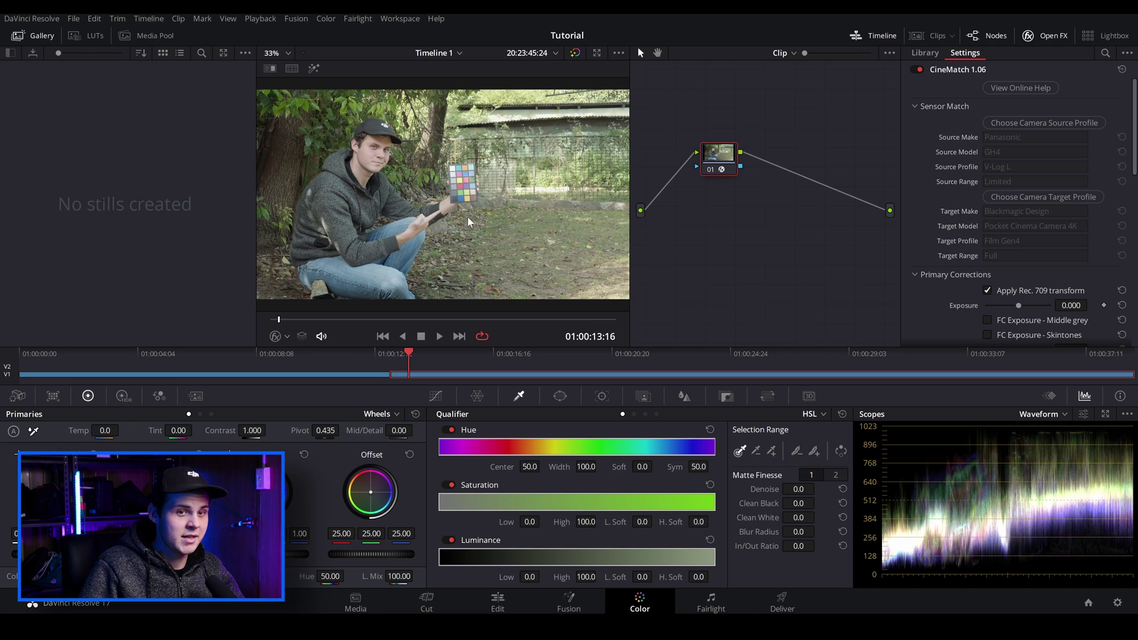
drag(415, 354, 392, 359)
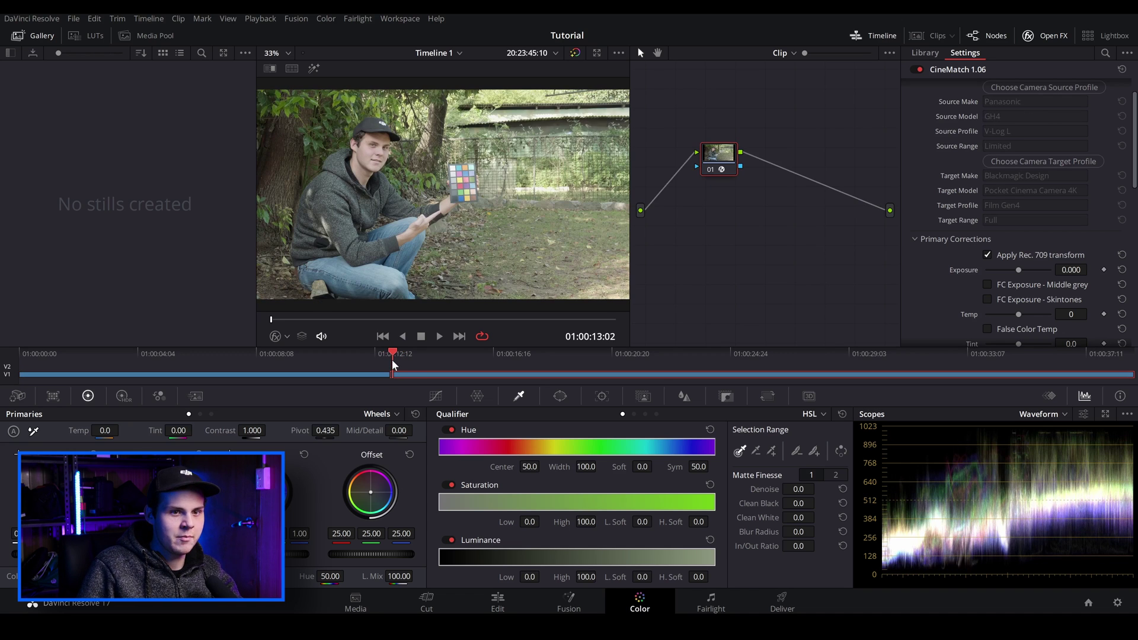
- Turn on FC Exposure - Middle grey and lower the GH4 clip's CineMatch exposure to -0.716, comparing with the Pocket 4K clip
click(989, 284)
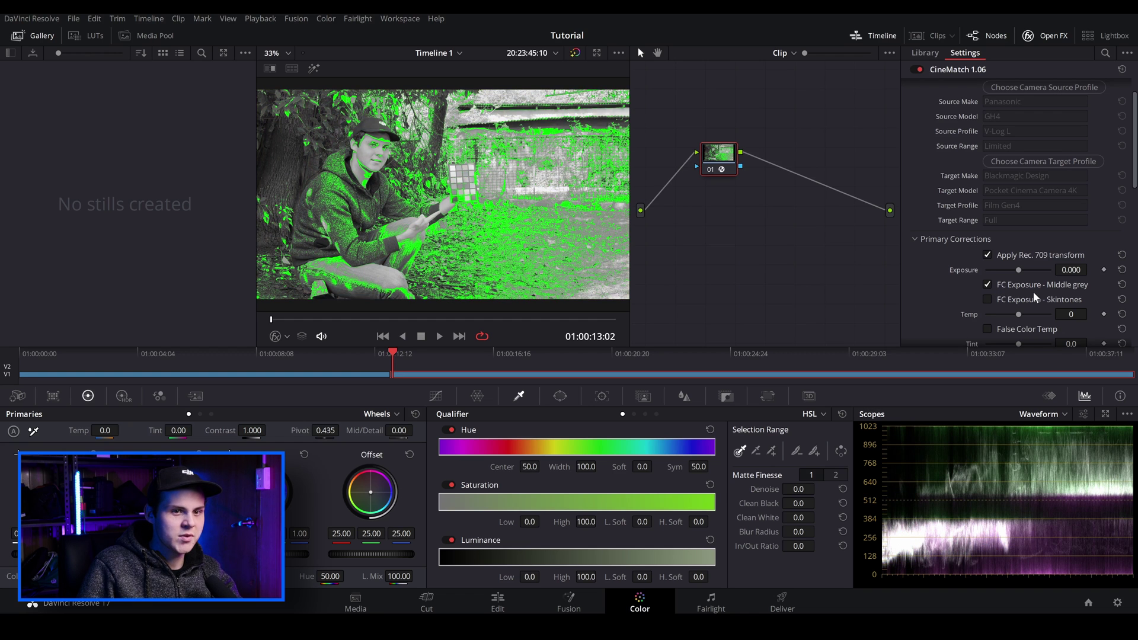
click(370, 358)
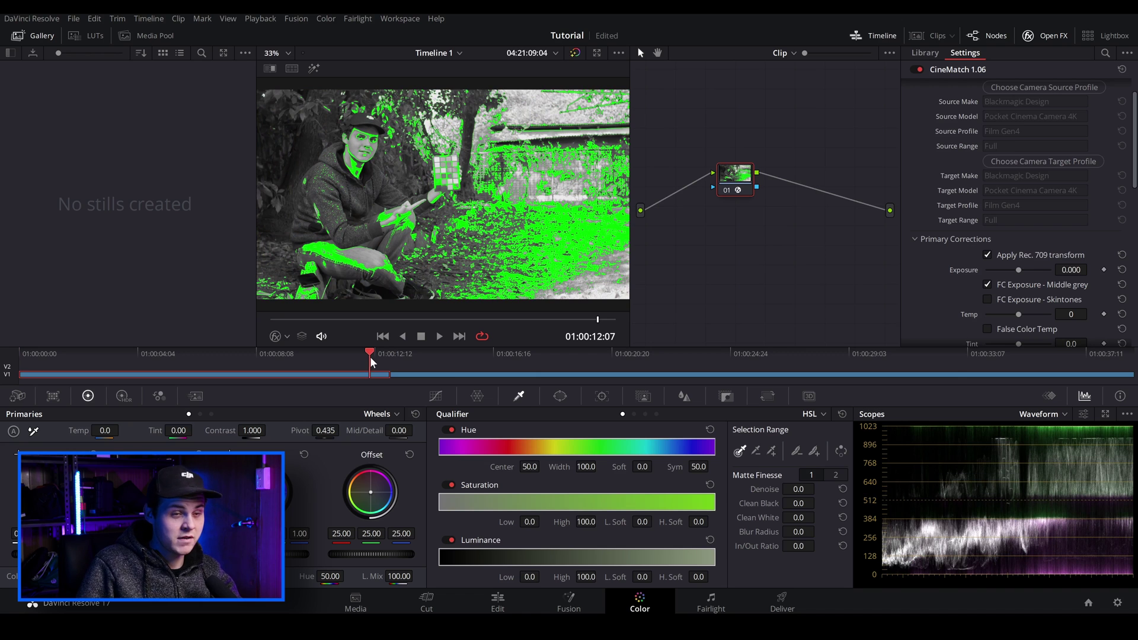
drag(370, 357, 398, 354)
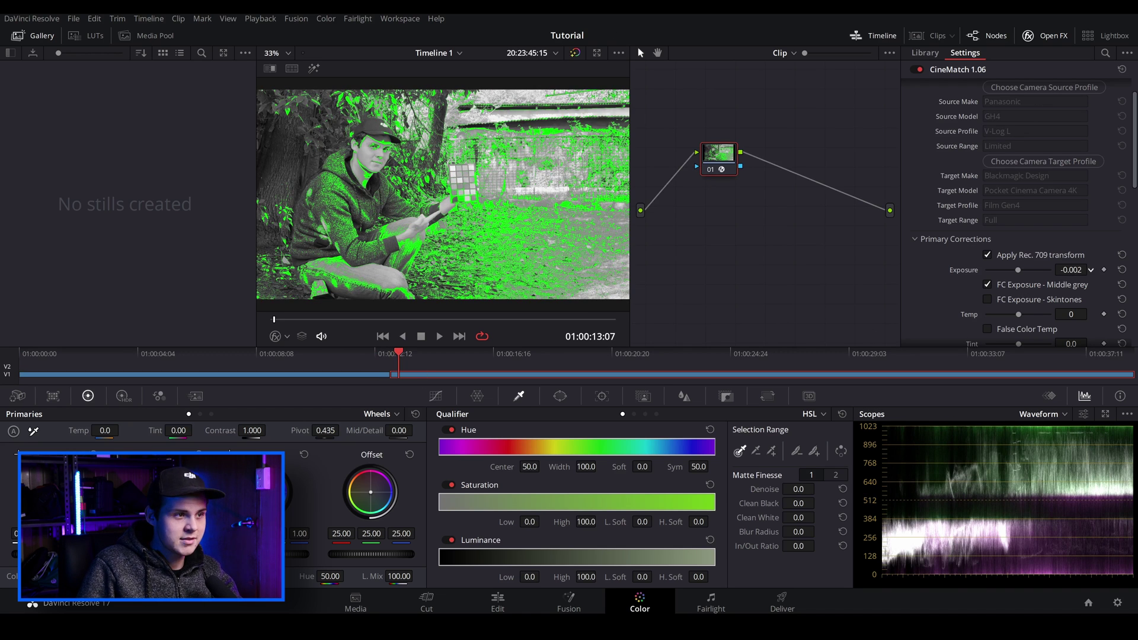
drag(1072, 270, 399, 318)
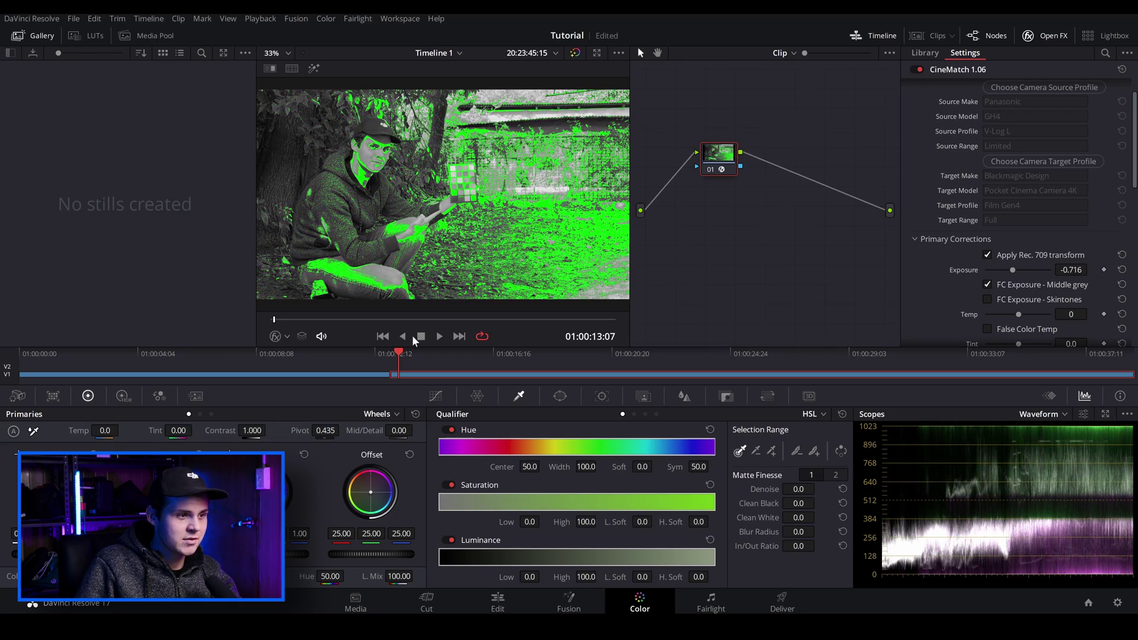
mouse_move(372, 359)
mouse_down()
mouse_move(394, 354)
mouse_move(371, 362)
mouse_up()
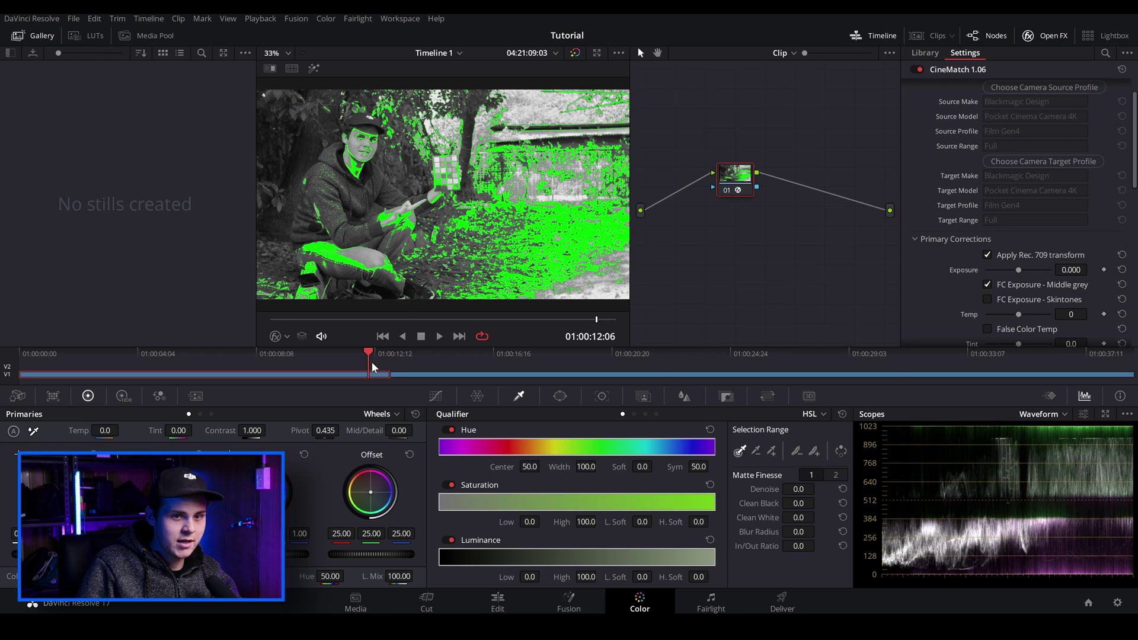
- Cycle through the Skintones, False Color Temp and False Color Tint views on the clip
click(987, 299)
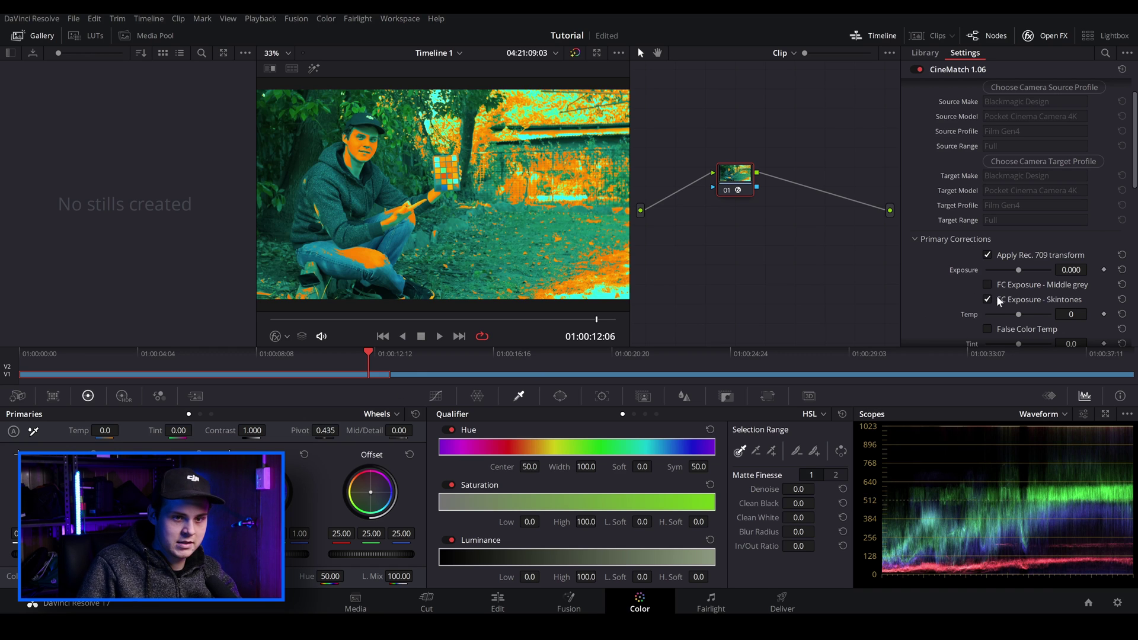
click(987, 329)
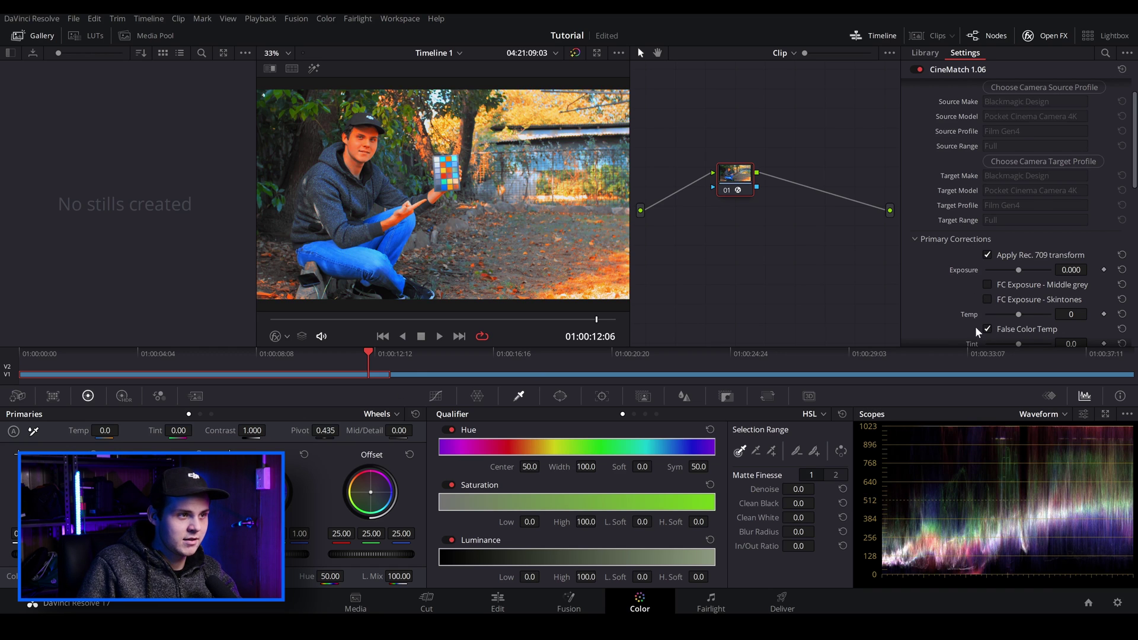
scroll(976, 326, down, 2)
click(988, 304)
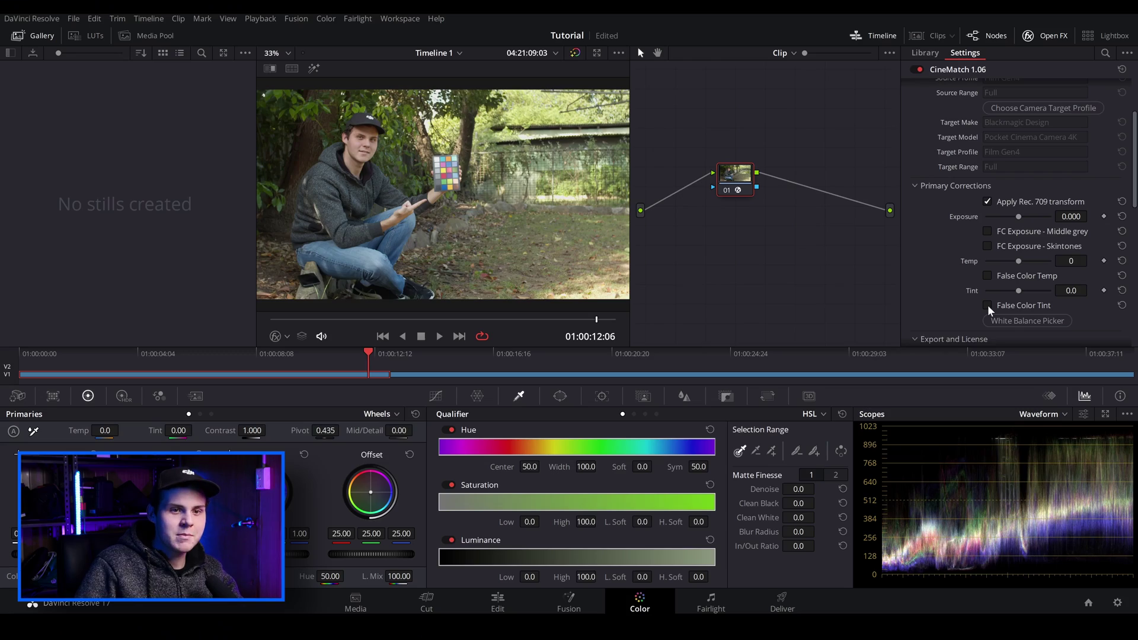
- Grab a still of the Pocket 4K clip, then go to a later frame of the GH4 clip
click(988, 275)
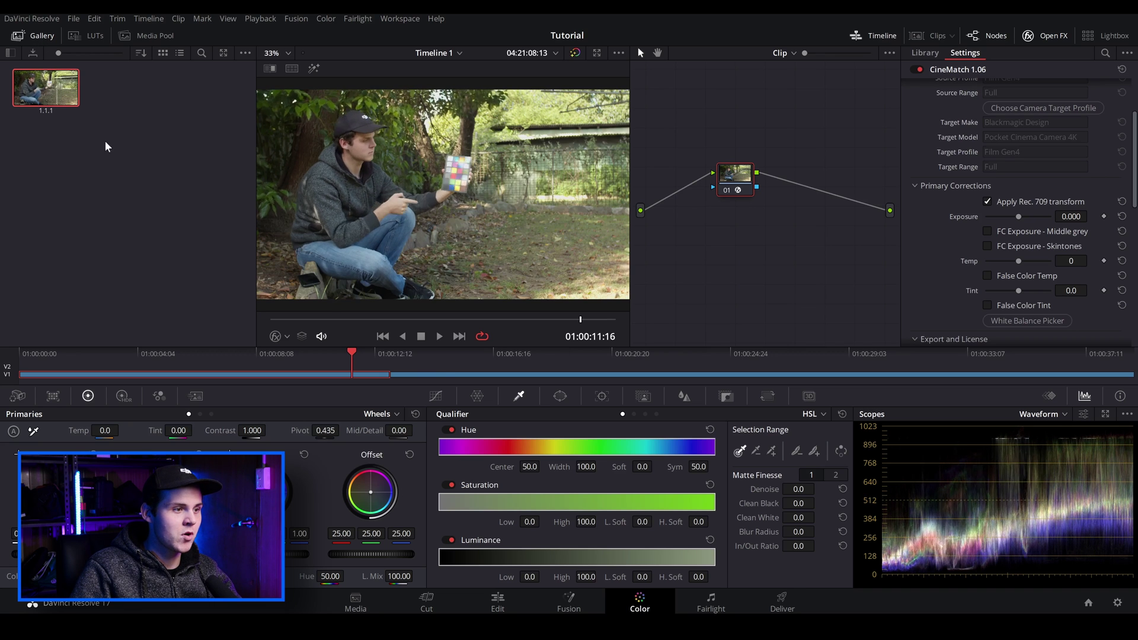
click(412, 358)
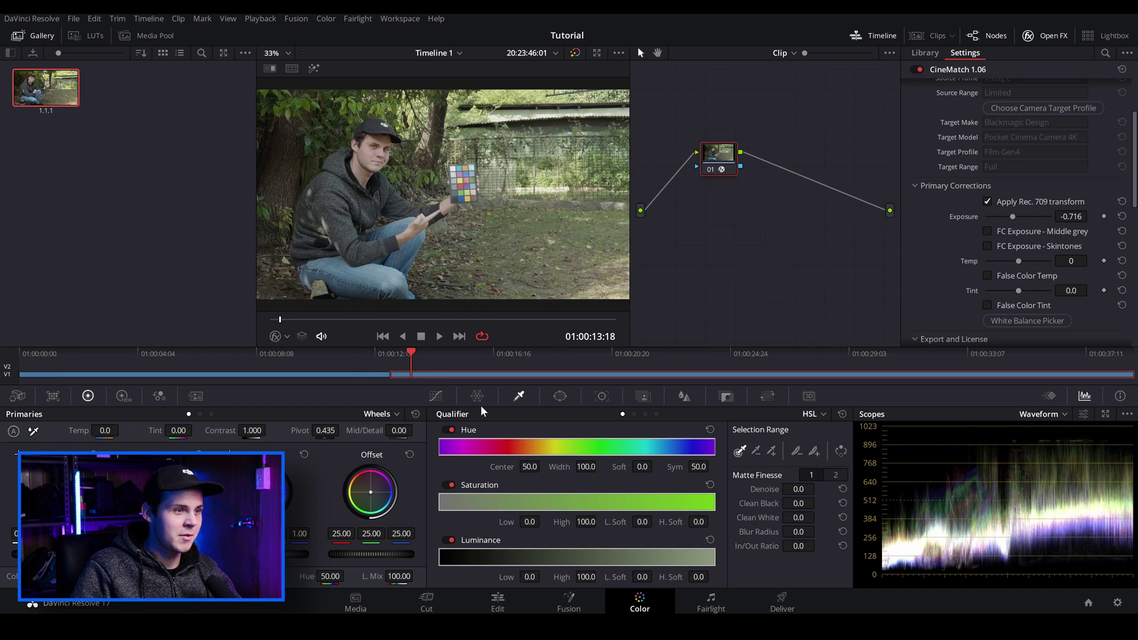
click(419, 354)
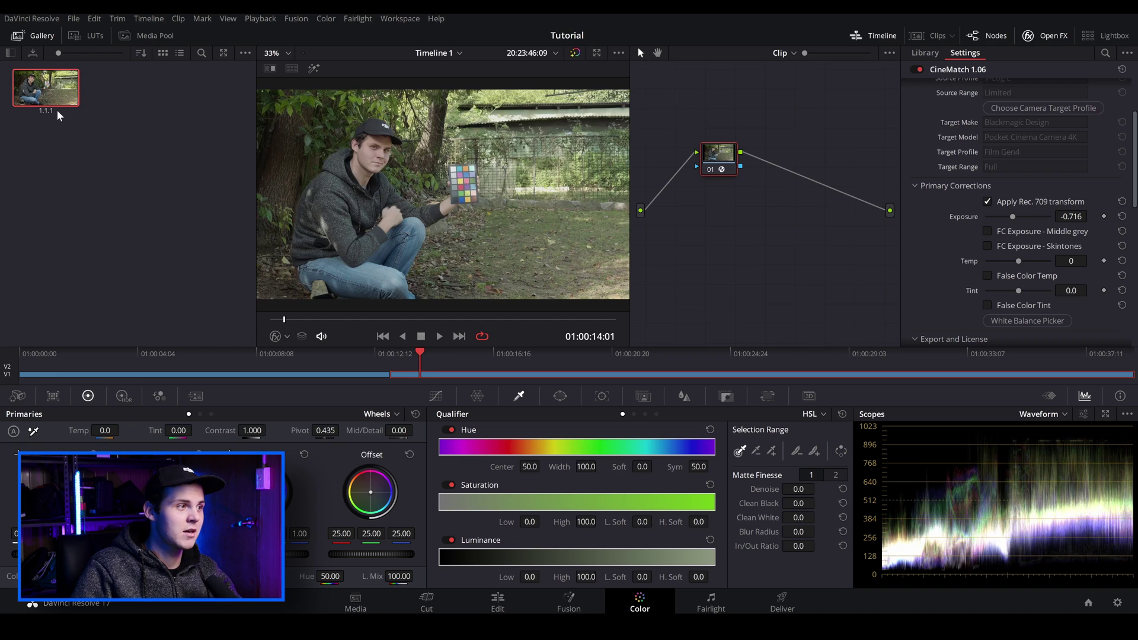
- Play the 1.1.1 still against the GH4 clip and reposition the wipe line
right_click(52, 88)
click(79, 110)
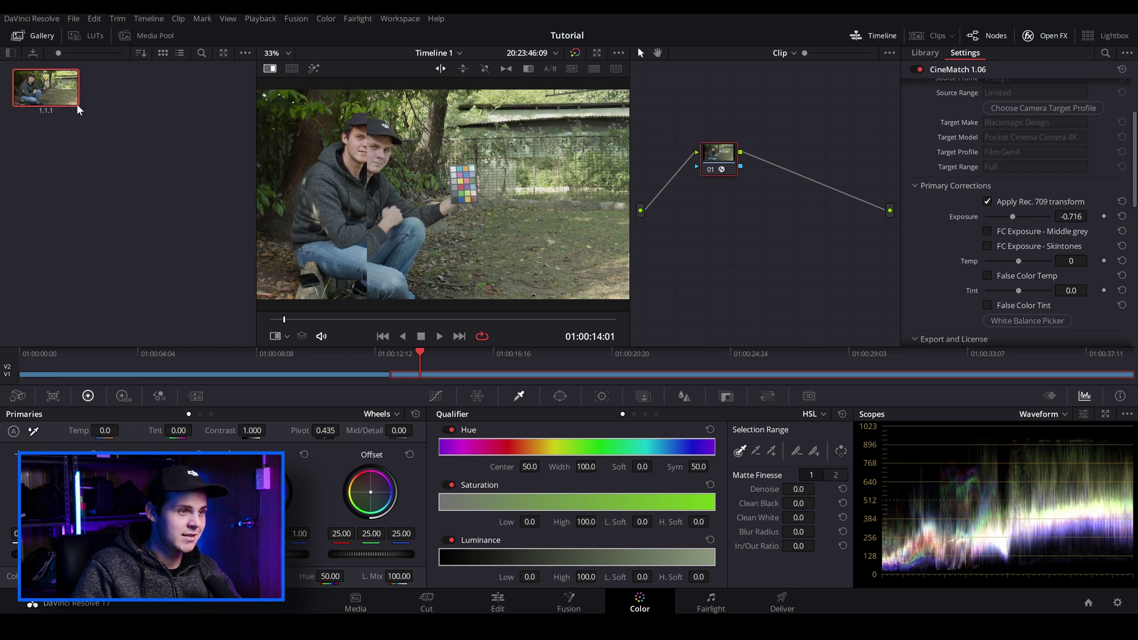
drag(364, 225, 462, 243)
- Toggle Image Wipe, zoom the viewer and place the split across the face at 01:00:13:24
click(269, 68)
click(269, 68)
click(270, 69)
click(270, 68)
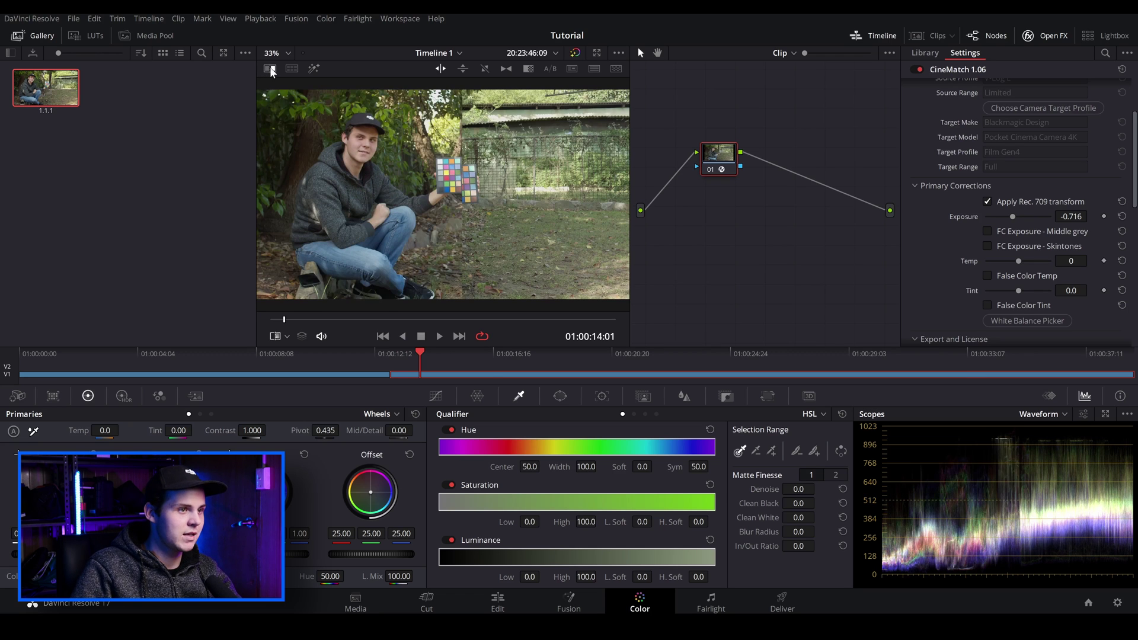
mouse_move(513, 208)
mouse_down()
mouse_move(329, 201)
mouse_move(511, 197)
mouse_move(528, 220)
mouse_up()
scroll(343, 198, up, 2)
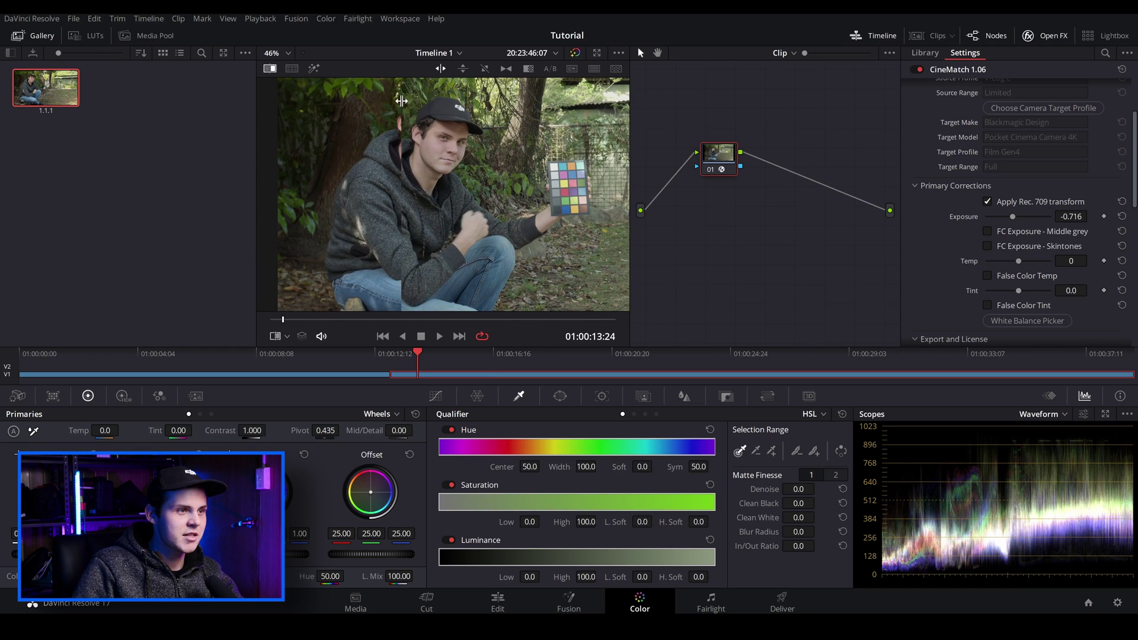
drag(451, 119, 426, 117)
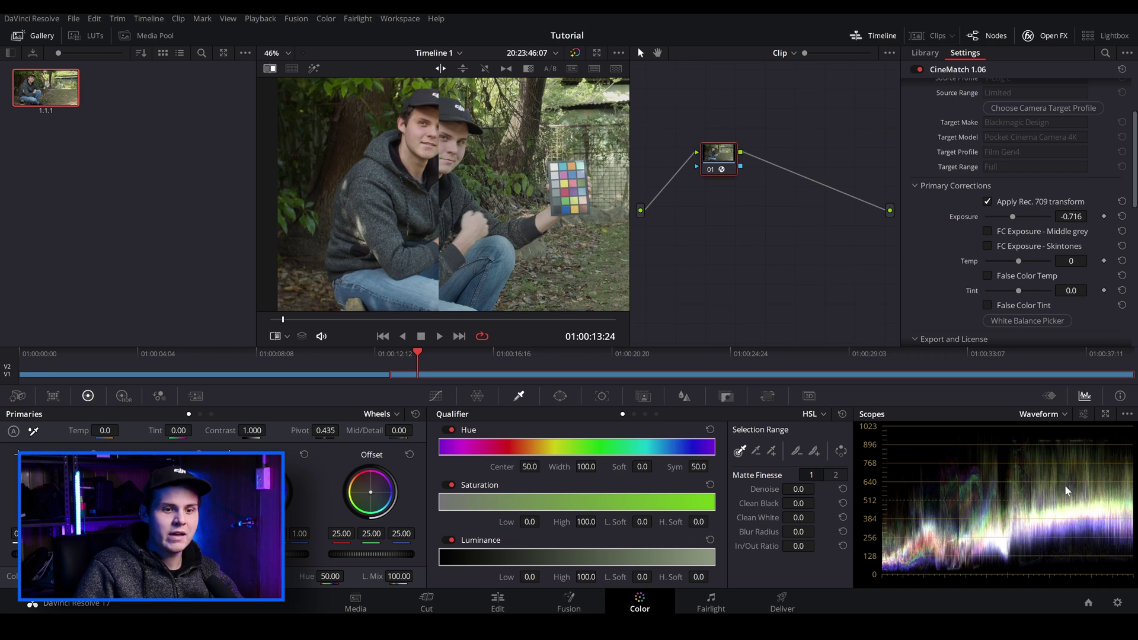
drag(441, 172, 373, 168)
- Set the GH4 clip's CineMatch exposure to -0.459 to match the still's faces
drag(373, 168, 406, 167)
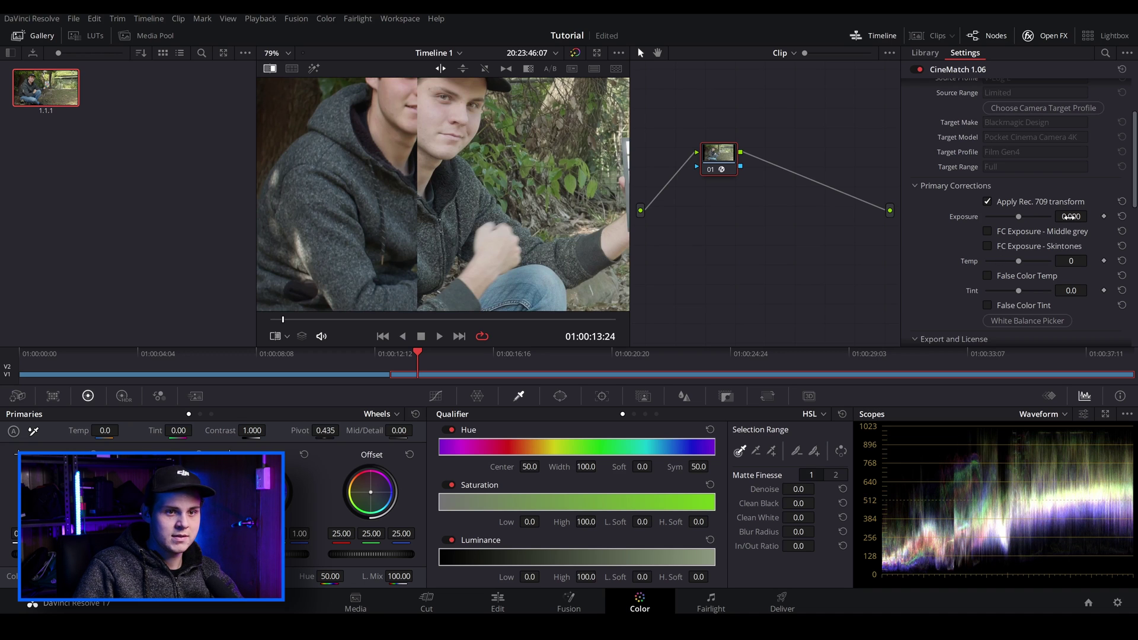
drag(1069, 217, 1035, 217)
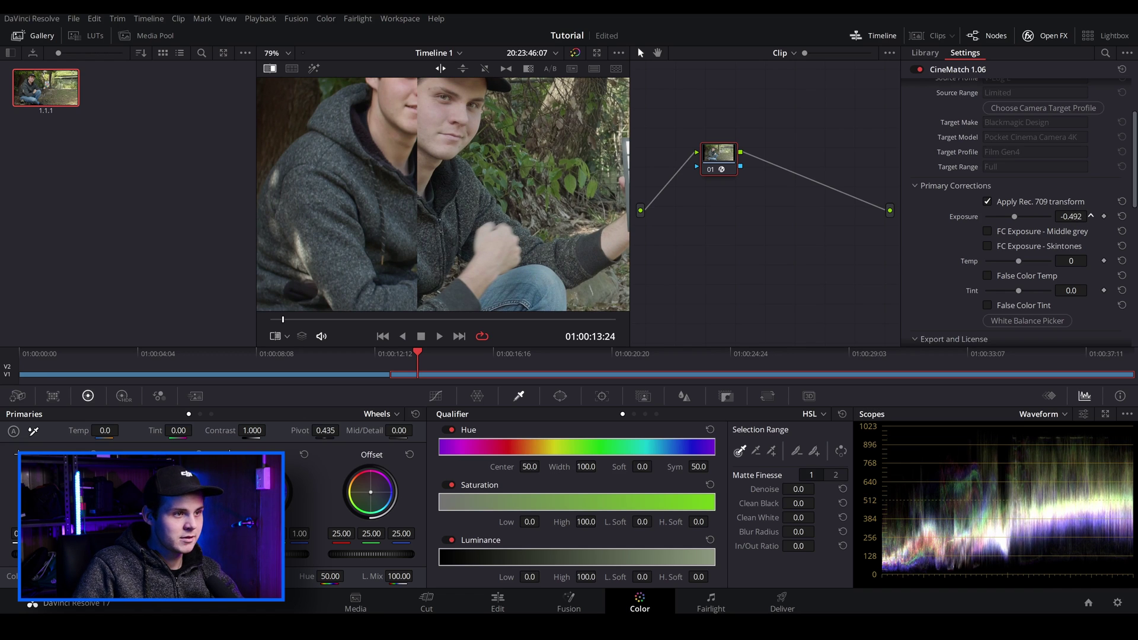
drag(1035, 217, 1038, 217)
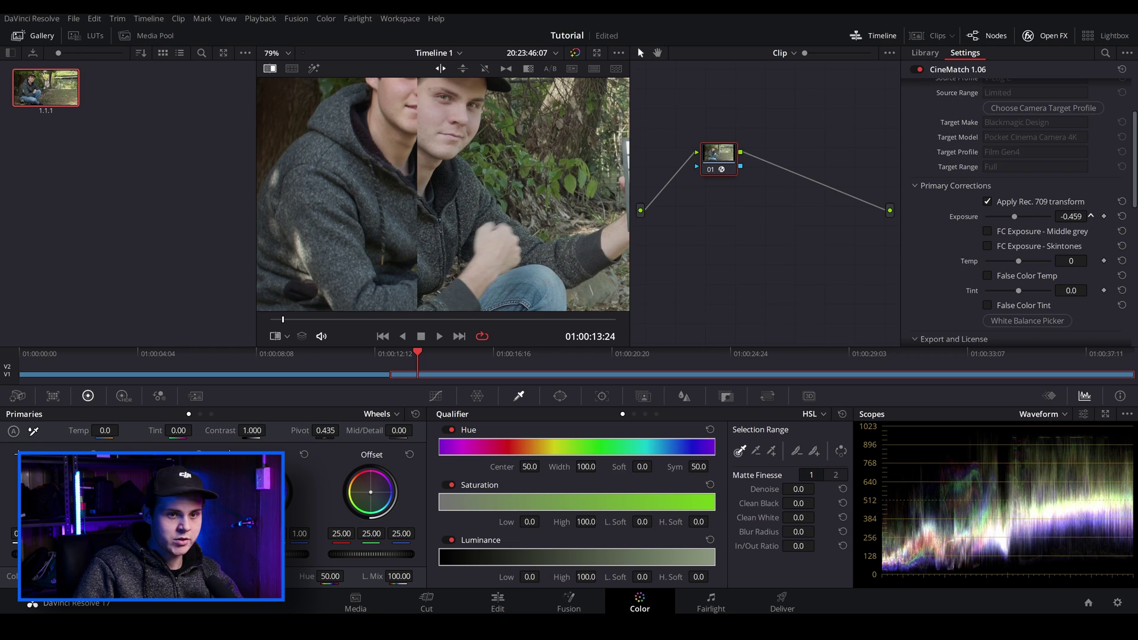
- Raise the CineMatch Wheels saturation from 100 to about 150
scroll(612, 229, down, 3)
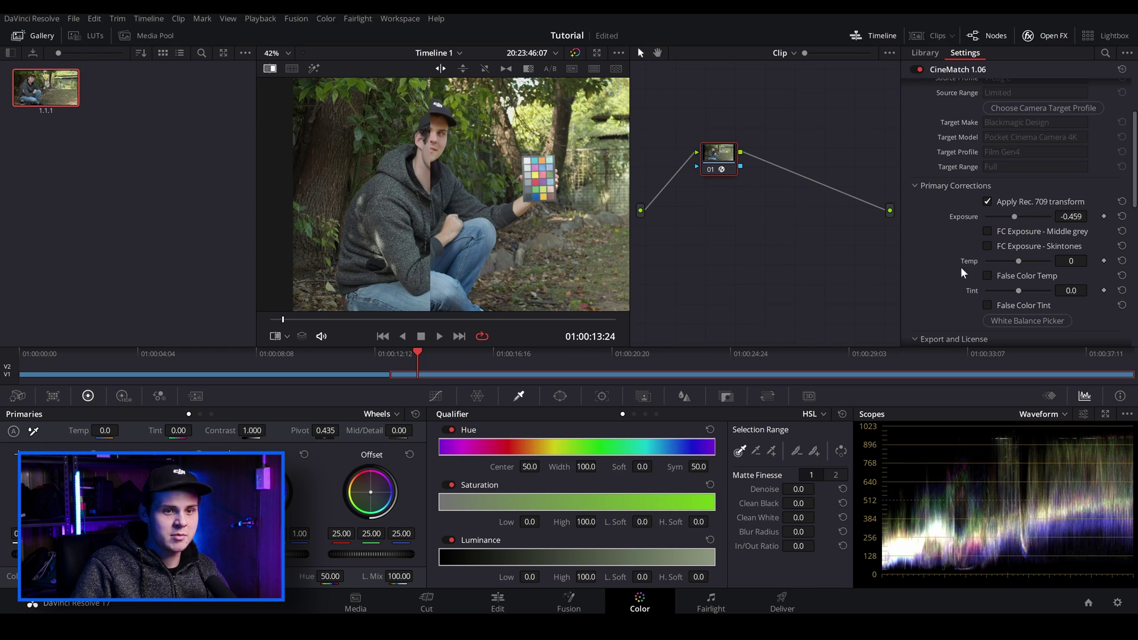
scroll(1008, 259, down, 5)
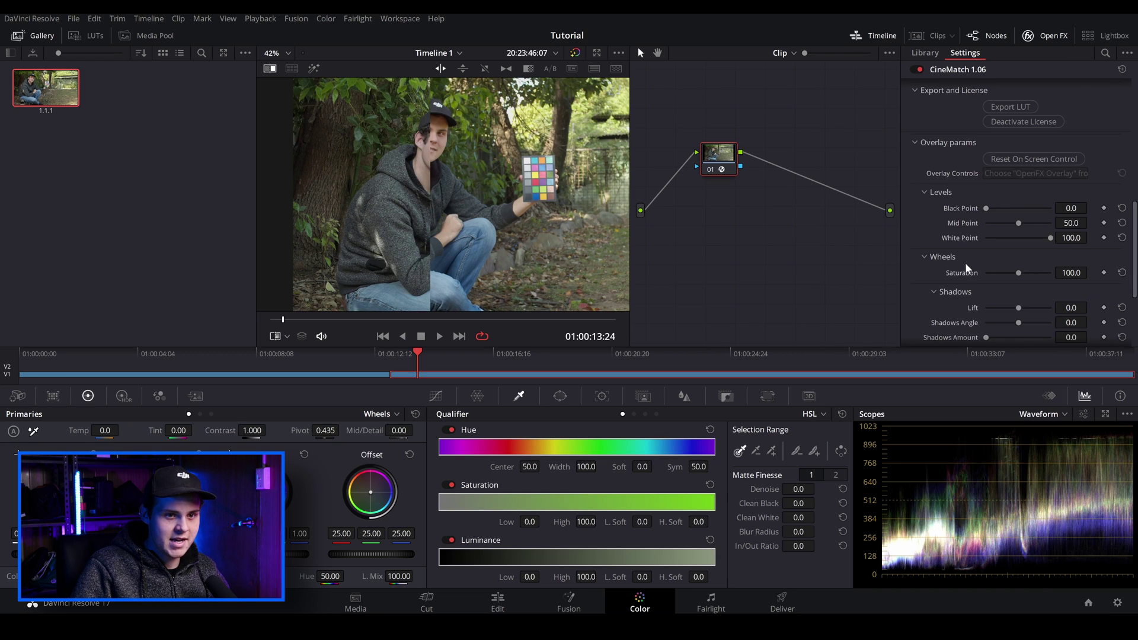
scroll(492, 205, up, 2)
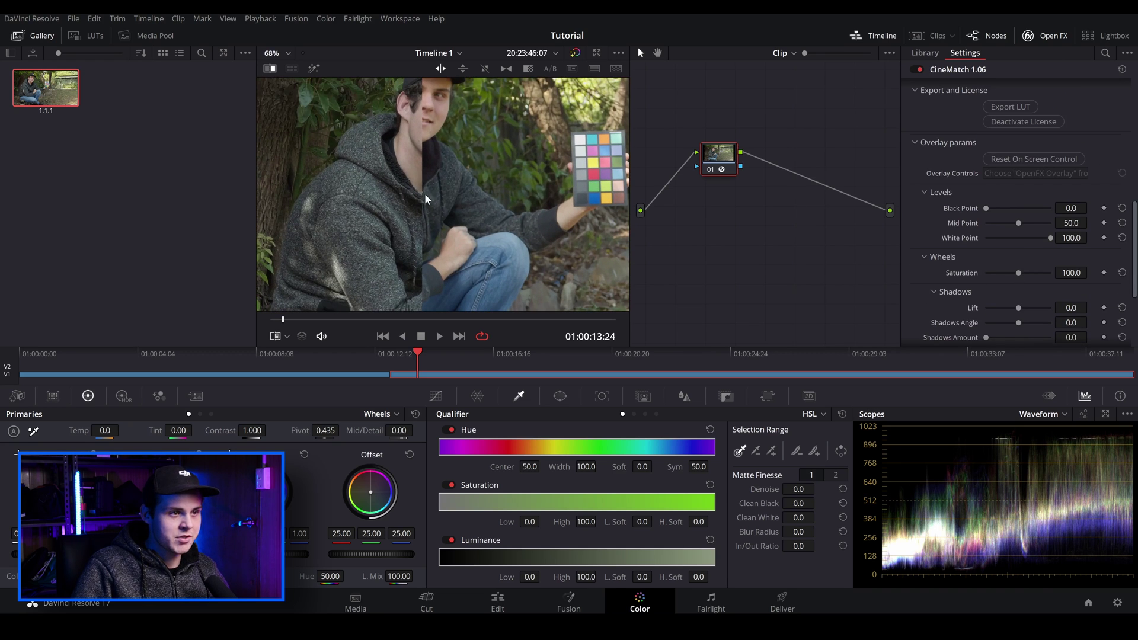
drag(1021, 273, 1034, 272)
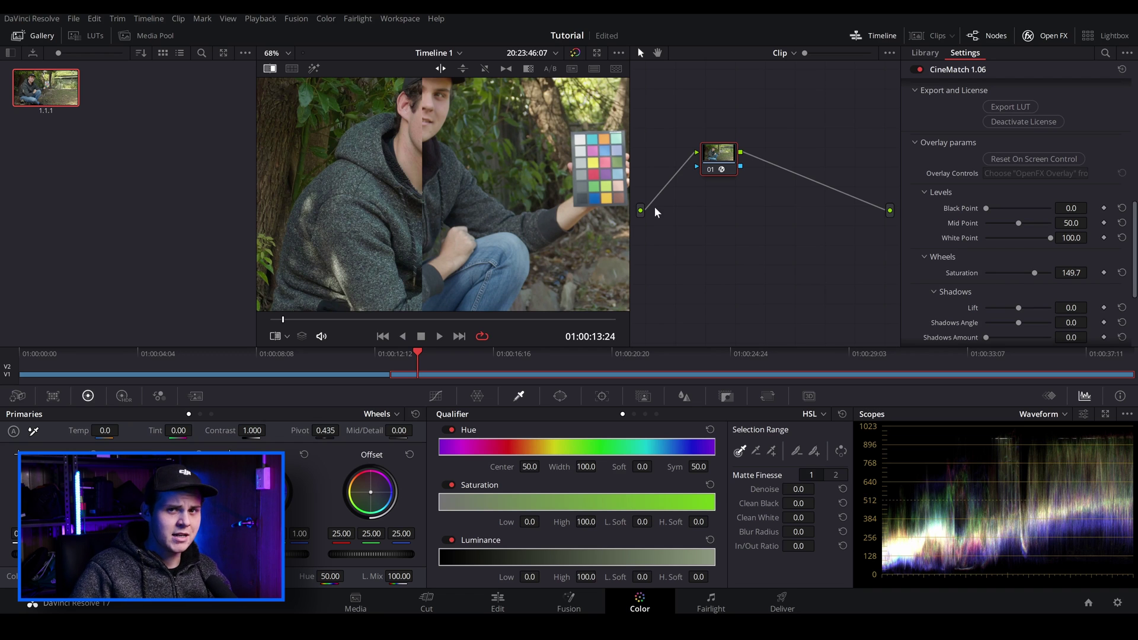
scroll(956, 221, up, 5)
scroll(404, 209, up, 4)
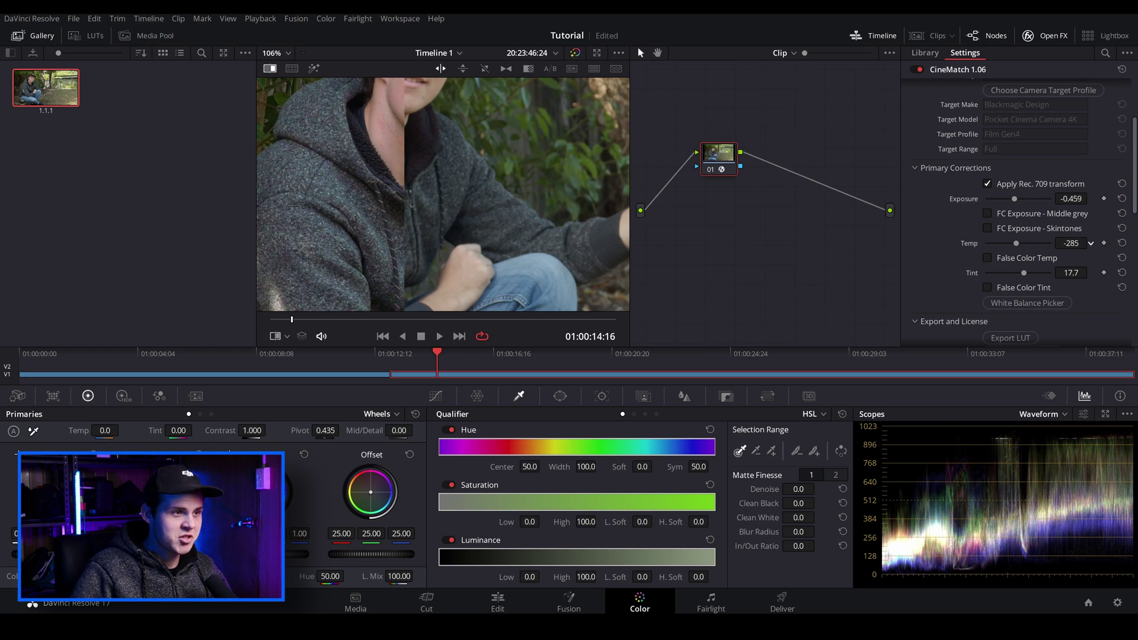
- Set CineMatch temperature to -180 and tint to 10.4, sweeping the wipe across the face to compare
drag(1071, 243, 1085, 243)
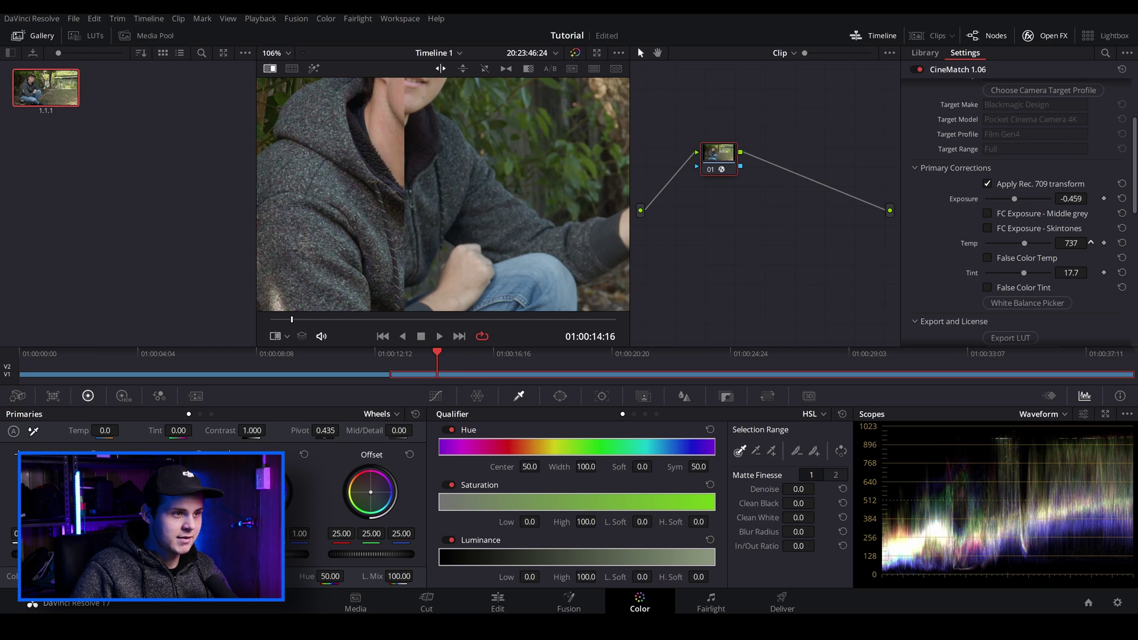
scroll(335, 221, down, 3)
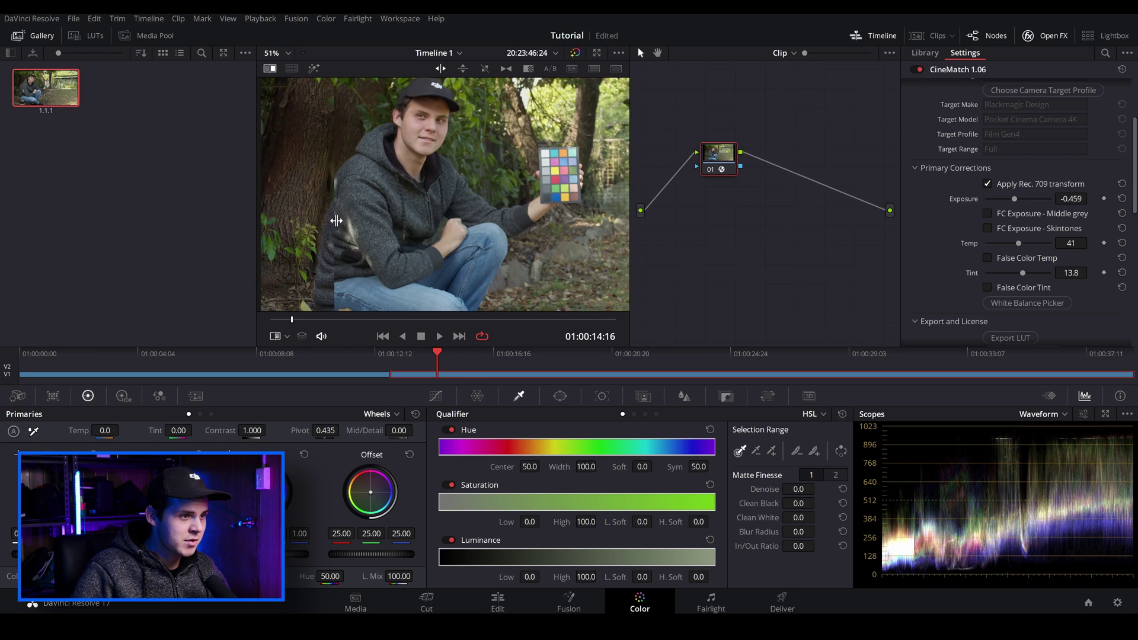
scroll(308, 263, up, 3)
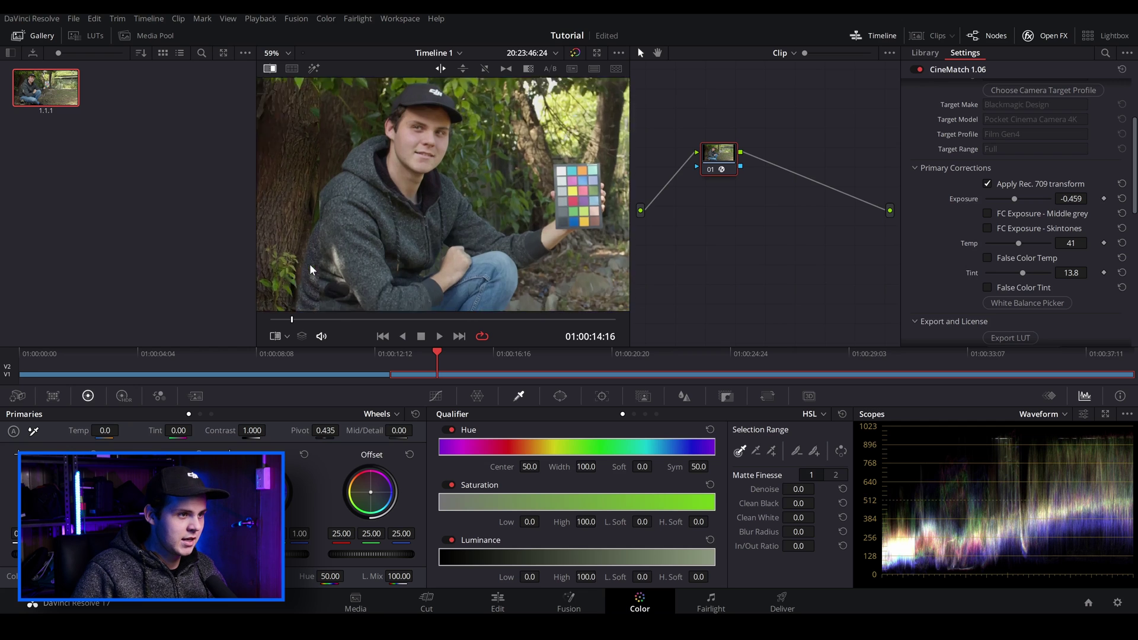
drag(579, 211, 535, 270)
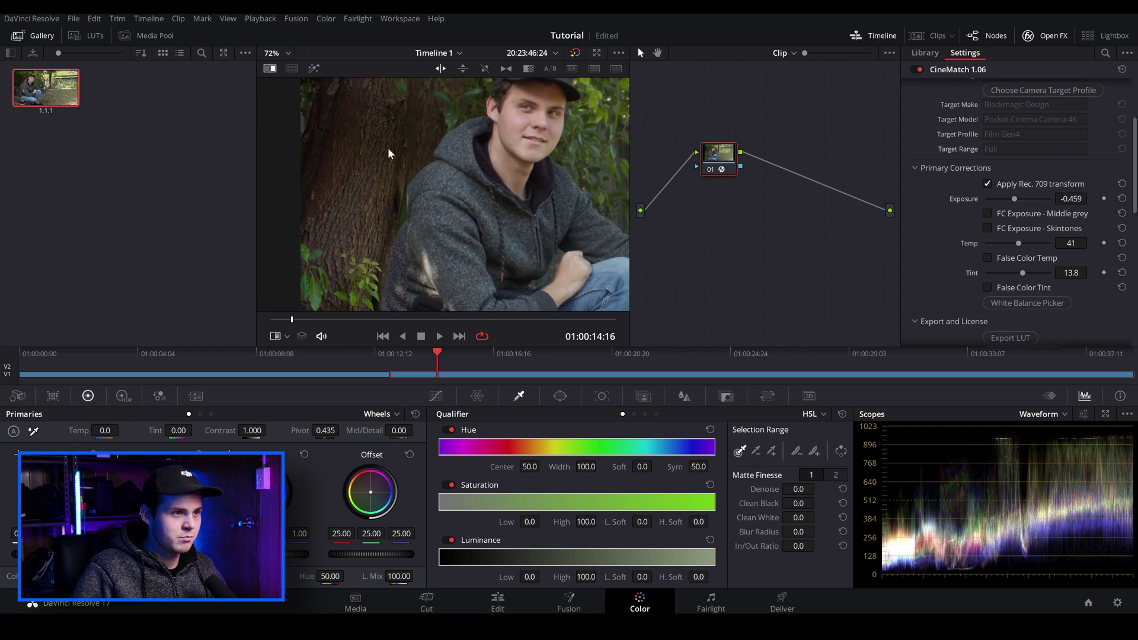
drag(353, 149, 381, 167)
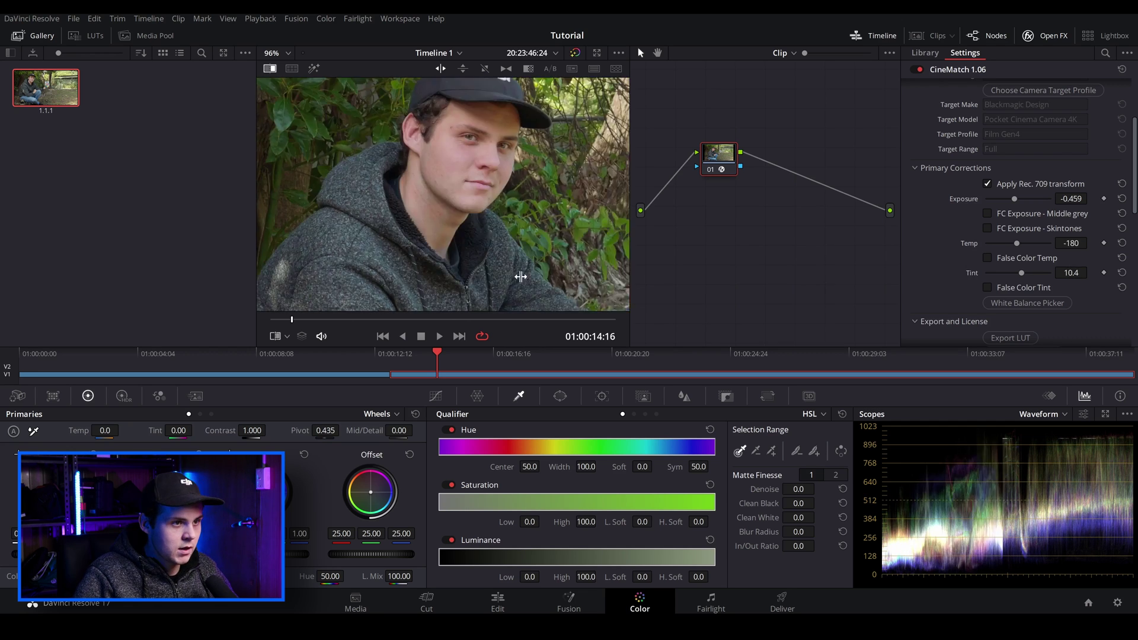
drag(520, 277, 376, 268)
drag(468, 275, 432, 244)
scroll(482, 294, down, 3)
scroll(424, 265, down, 3)
- Show the CineMatch HSL curves in the viewer with Open FX Overlay
click(282, 337)
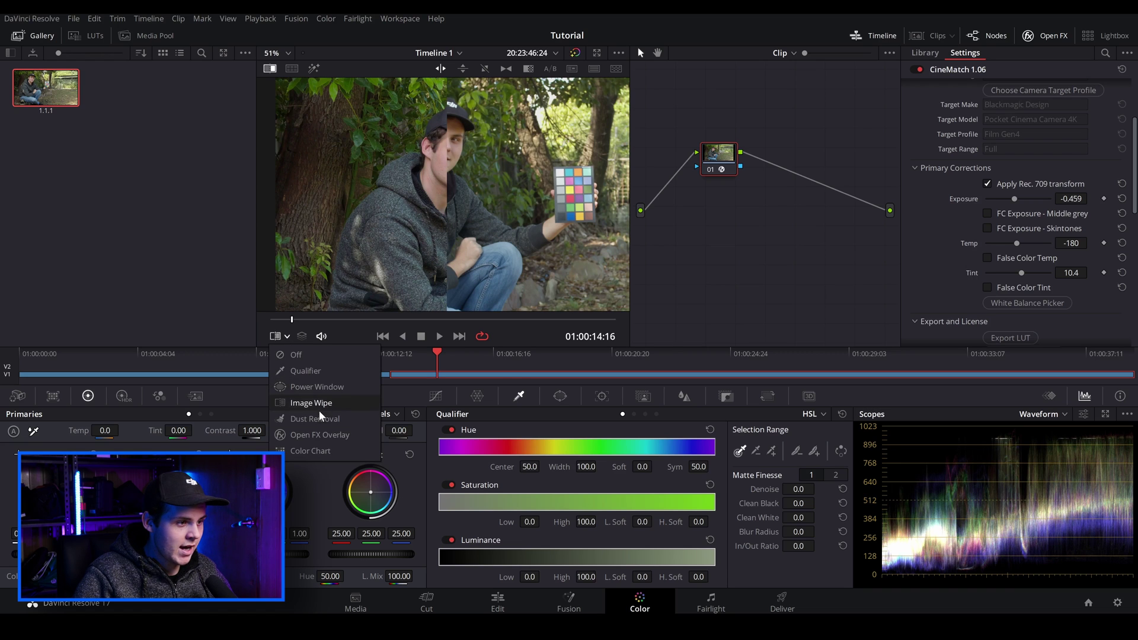
click(325, 433)
scroll(578, 229, up, 4)
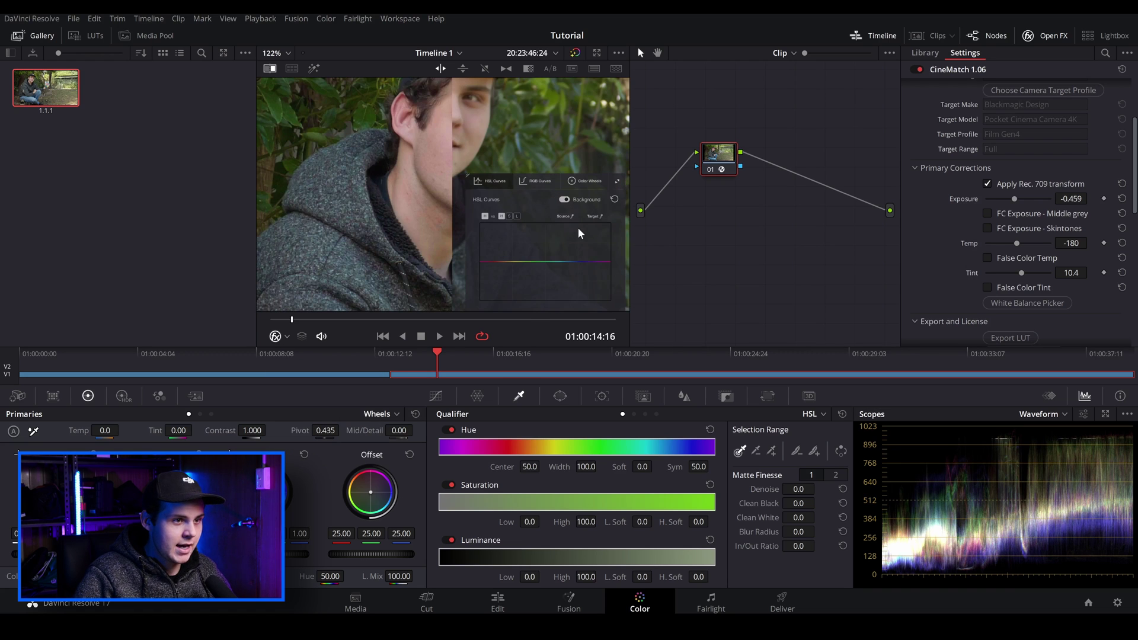
- Sample the face with the Source picker and adjust its skin-tone point on the HSL curve
click(571, 217)
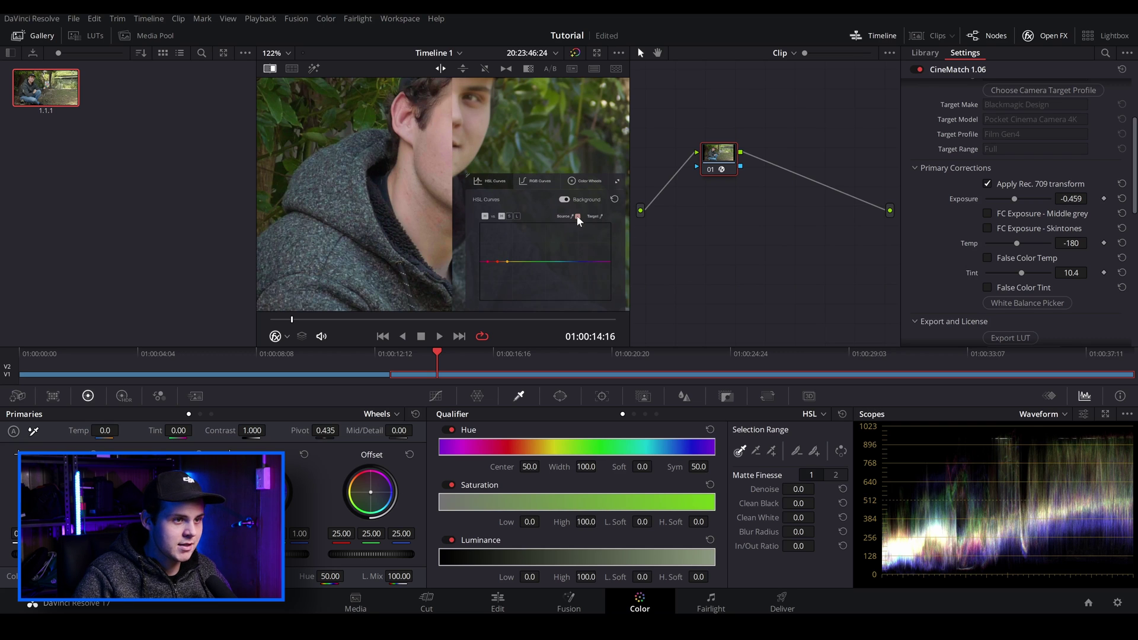
mouse_move(507, 262)
mouse_down()
mouse_move(501, 254)
mouse_move(500, 275)
mouse_move(505, 236)
mouse_move(498, 266)
mouse_up()
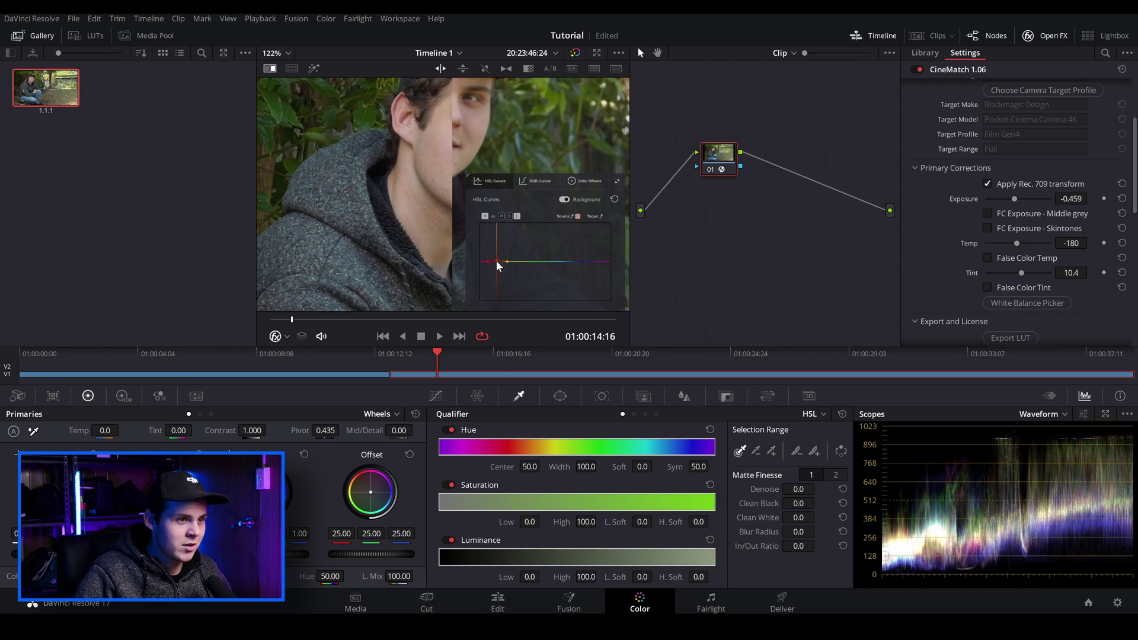
scroll(440, 200, down, 3)
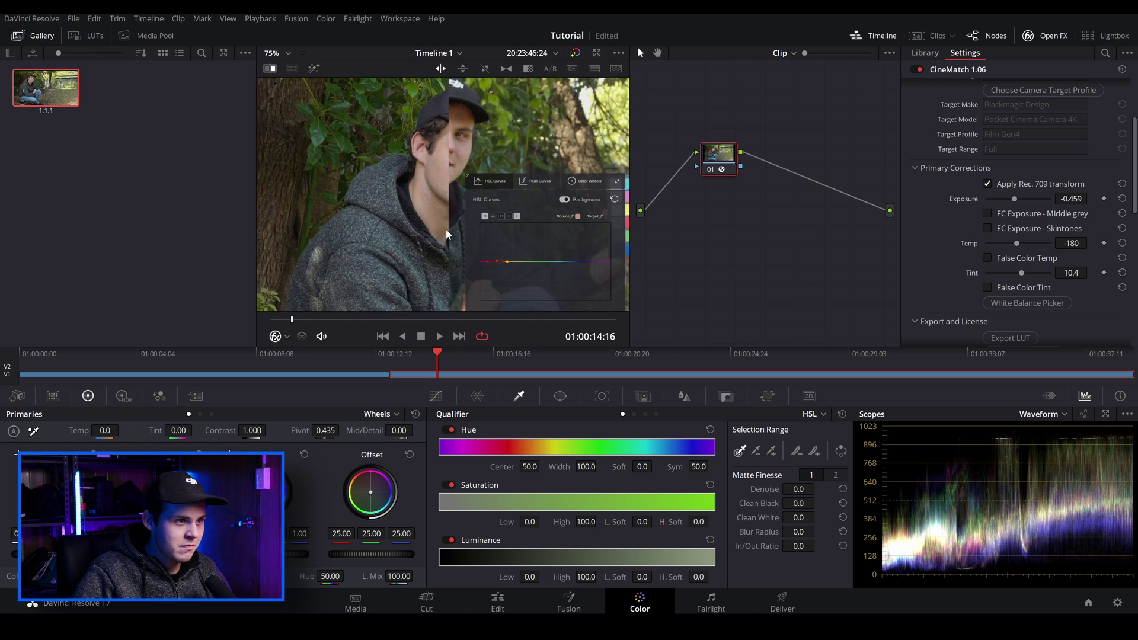
scroll(446, 234, down, 4)
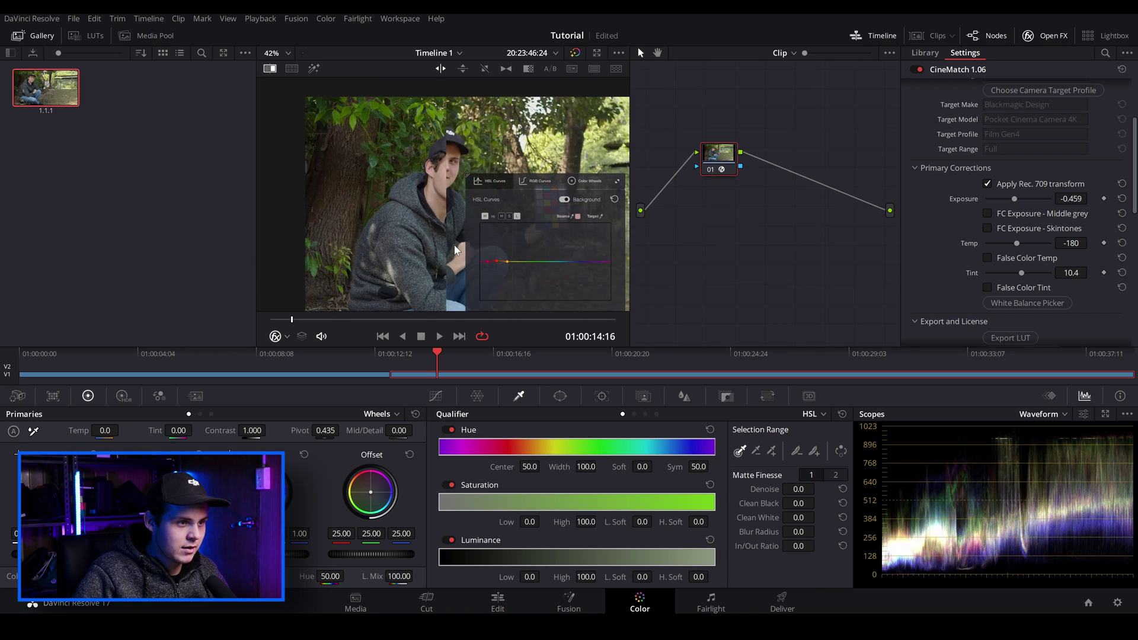
scroll(457, 249, up, 3)
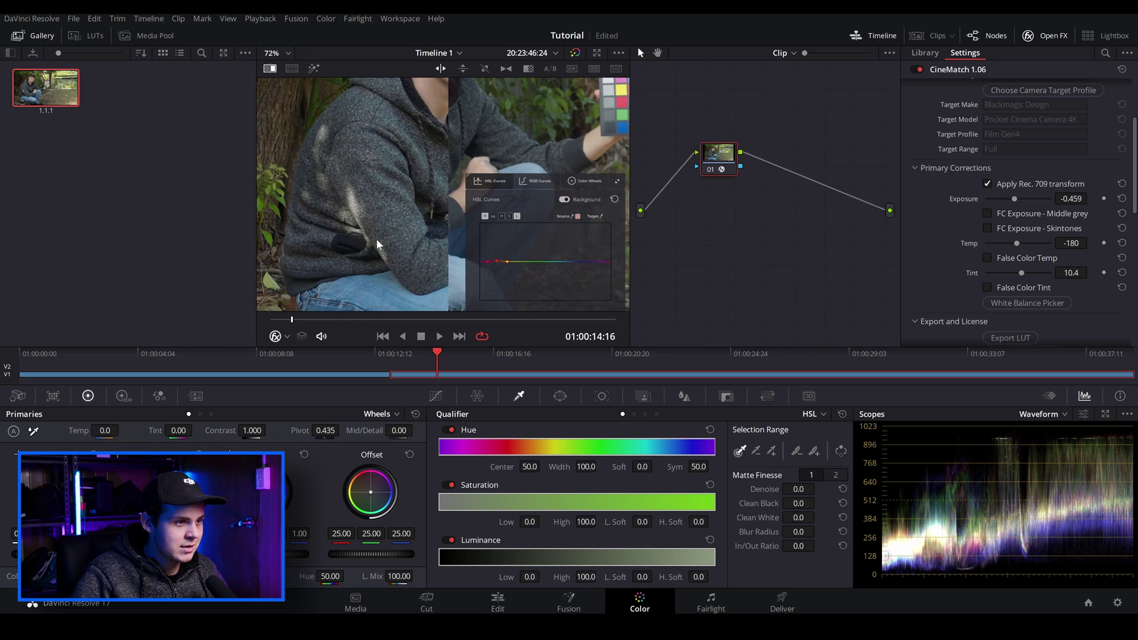
- Switch the viewer back to Image Wipe and move the split over the jeans
click(278, 336)
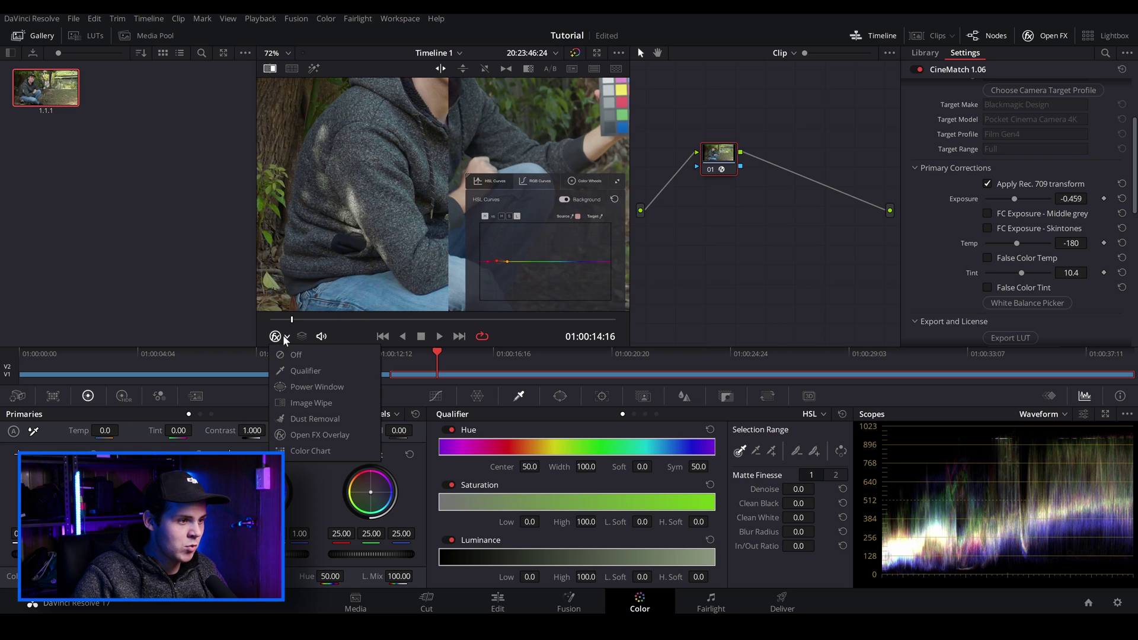
click(307, 409)
drag(447, 209, 509, 206)
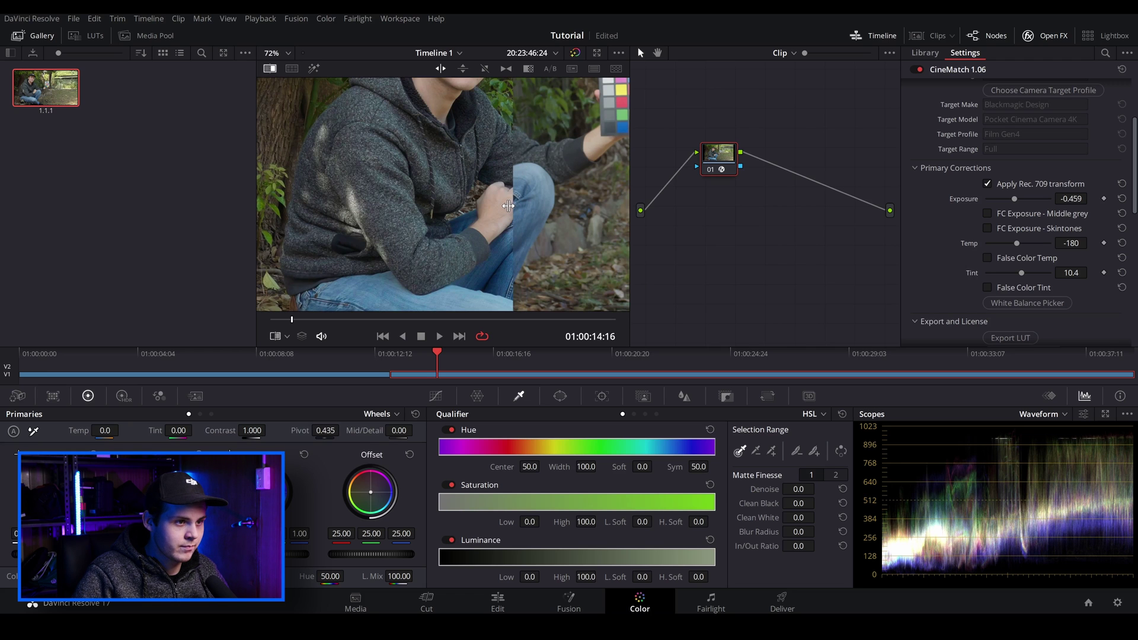
scroll(509, 206, up, 5)
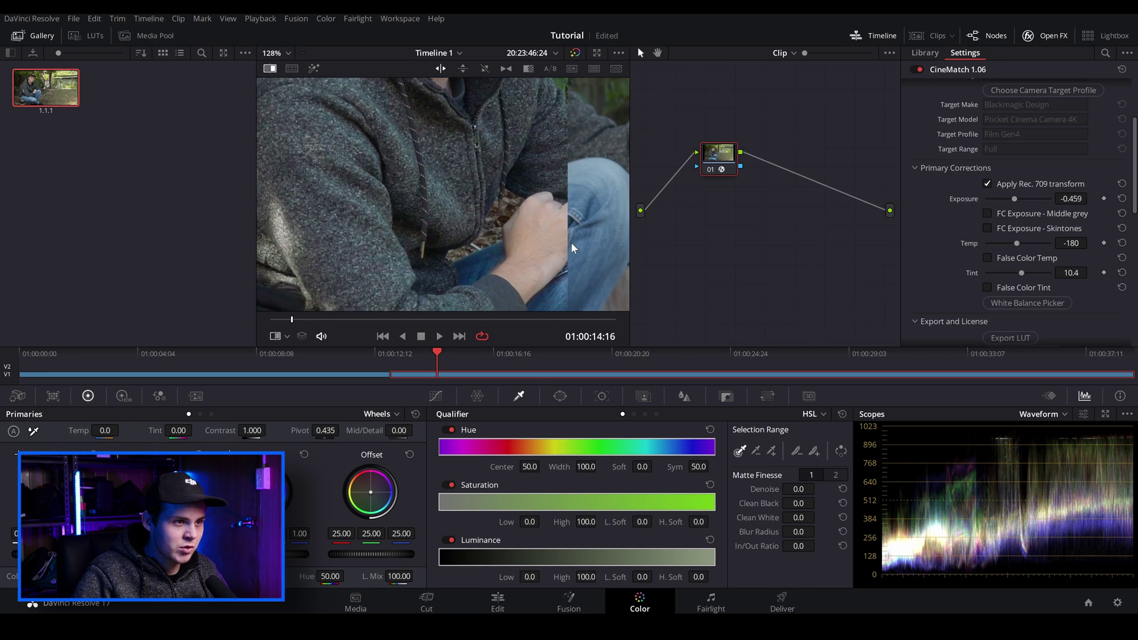
scroll(570, 247, down, 3)
- Reopen the CineMatch HSL overlay, sample the blue jeans as source colour, then scrub back to the earlier clip
click(287, 336)
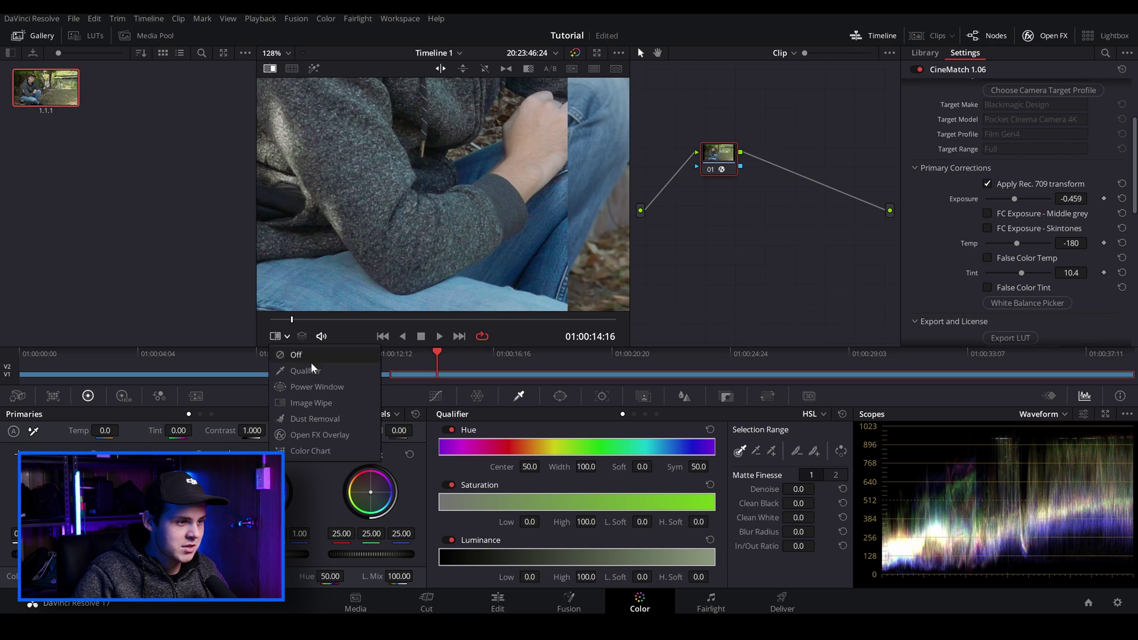
click(317, 435)
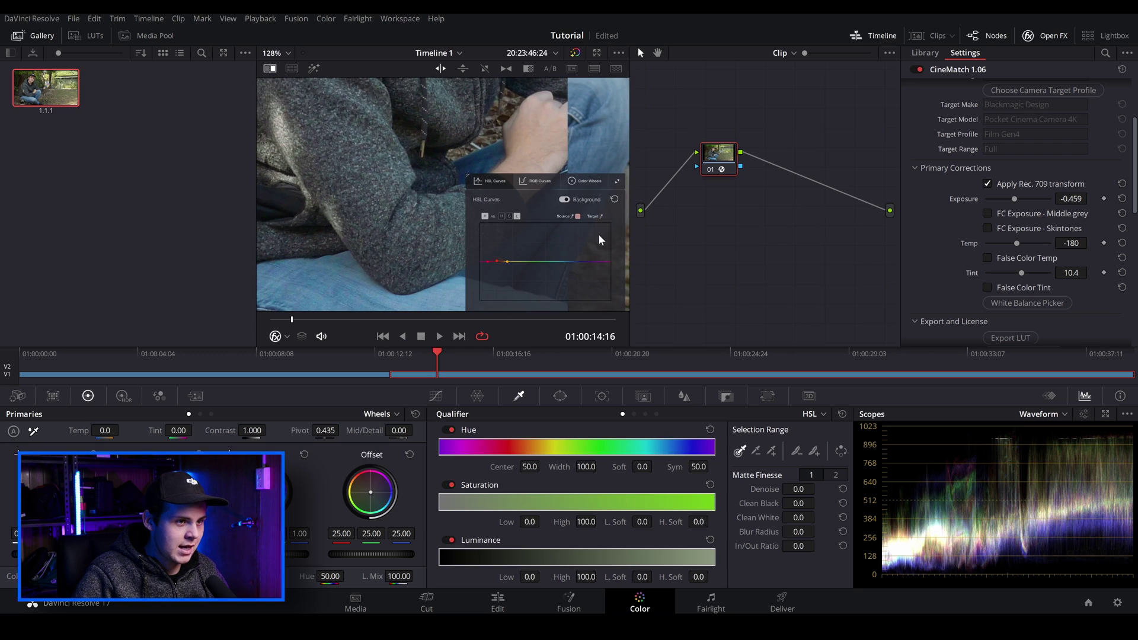
drag(526, 214, 313, 200)
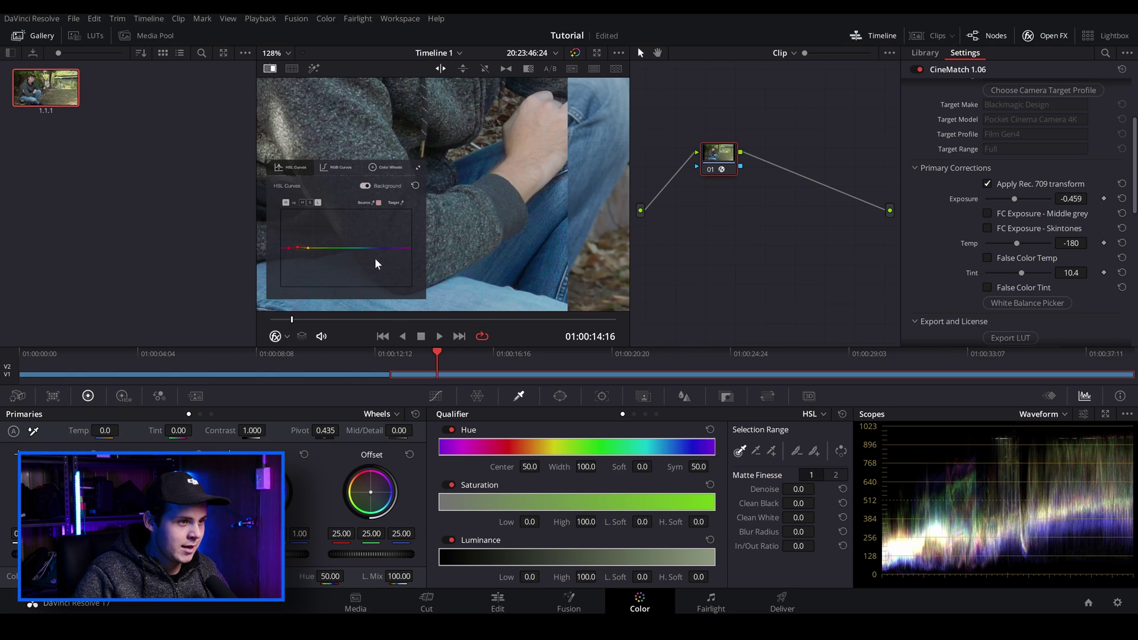
click(373, 204)
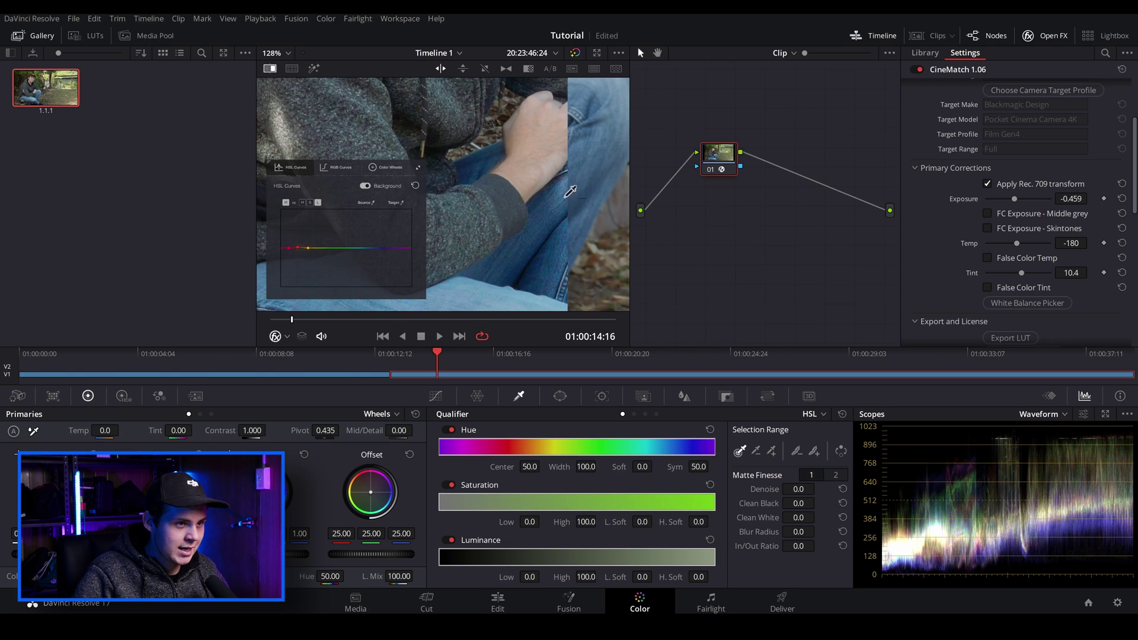
click(554, 204)
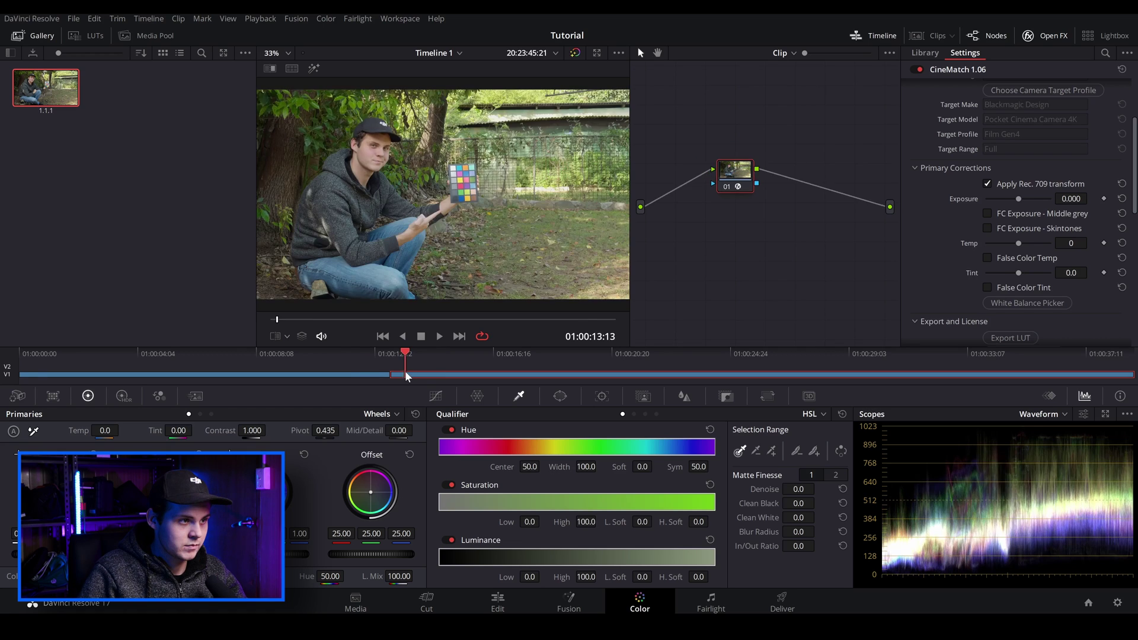
mouse_move(406, 376)
mouse_down()
mouse_move(317, 377)
mouse_move(420, 377)
mouse_move(376, 380)
mouse_move(377, 390)
mouse_move(401, 390)
mouse_up()
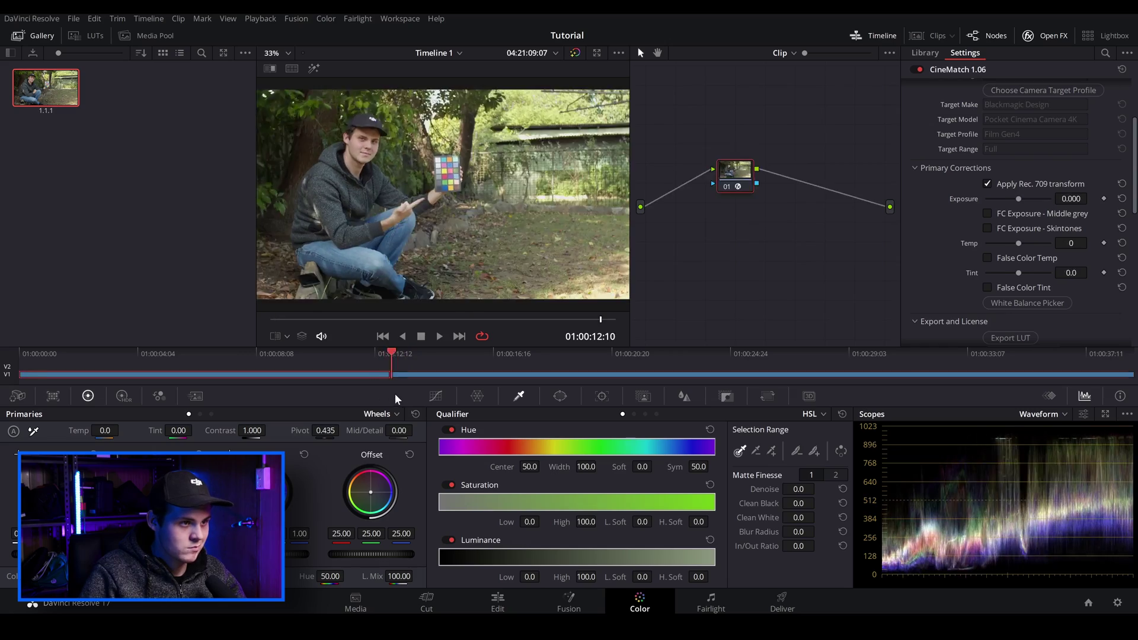